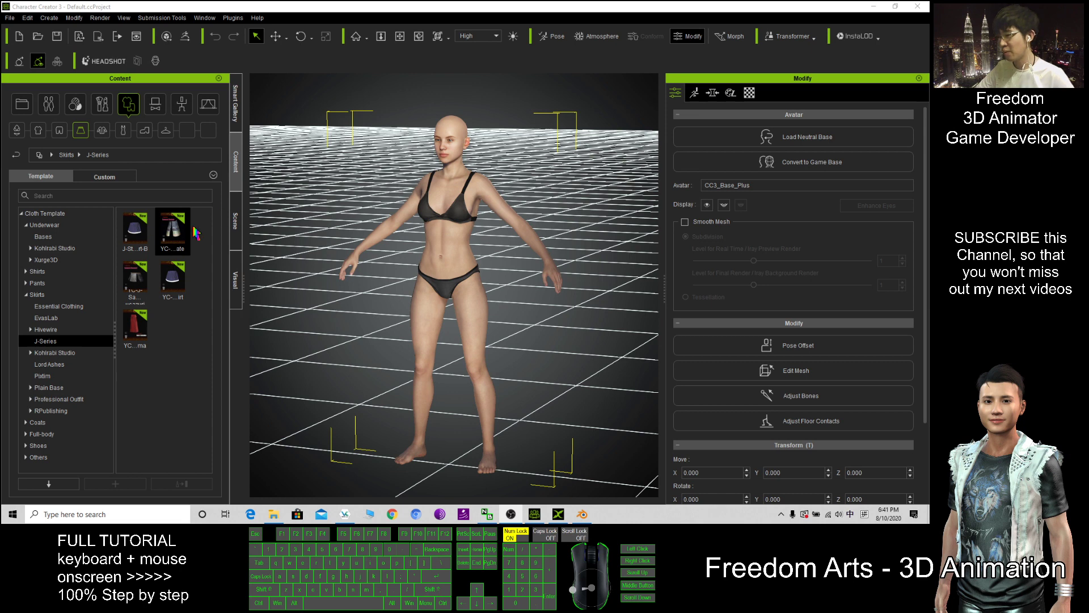
Step: Apply the pleated blue student skirt from the J-Series skirts to the avatar with Keep Cloth Shape
drag(195, 232, 429, 117)
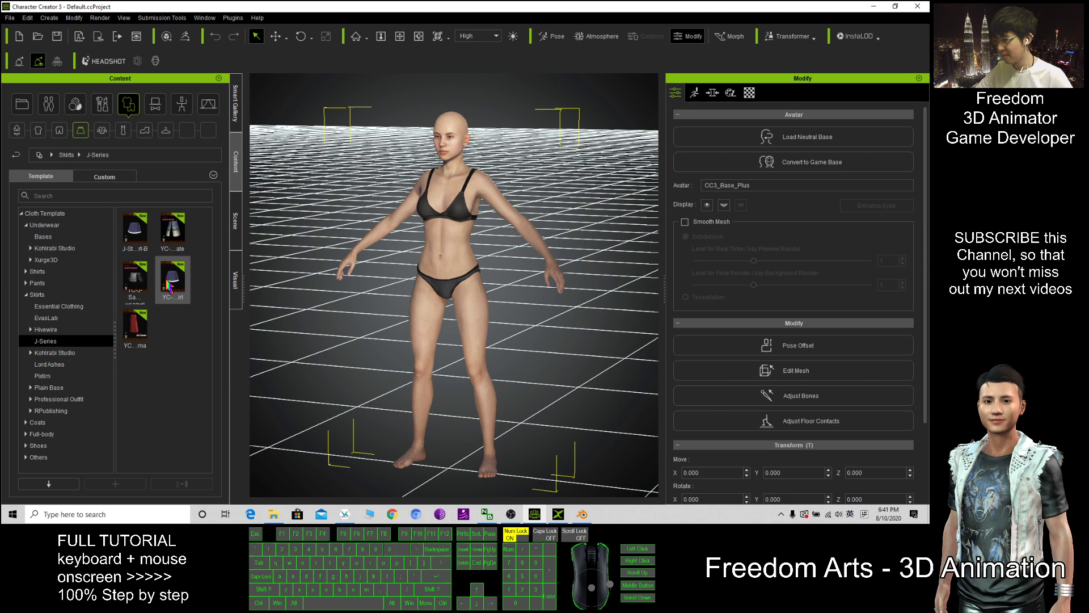
drag(173, 275, 440, 309)
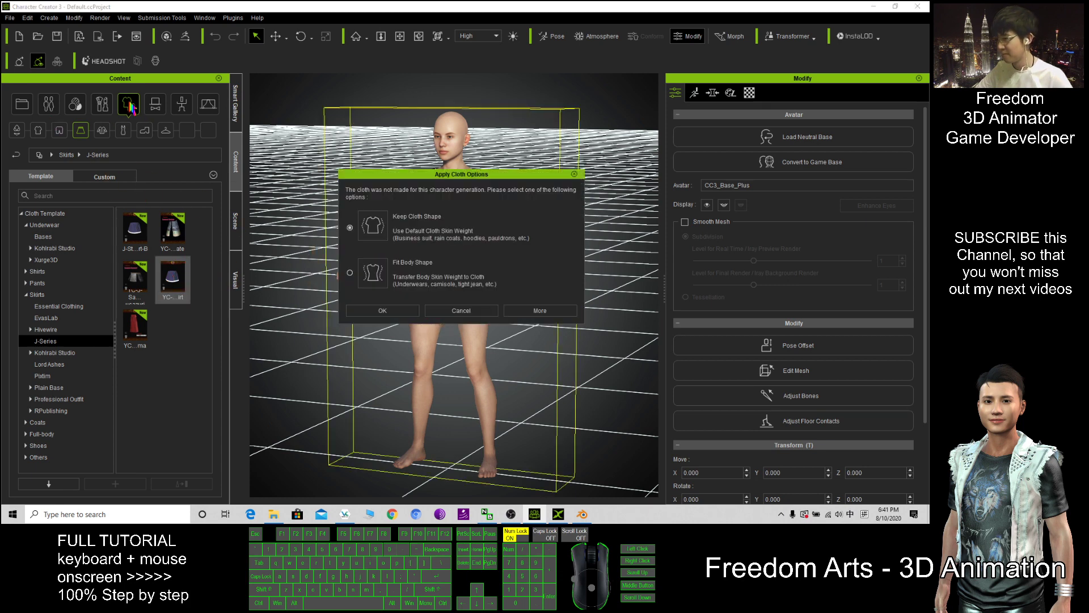
click(382, 310)
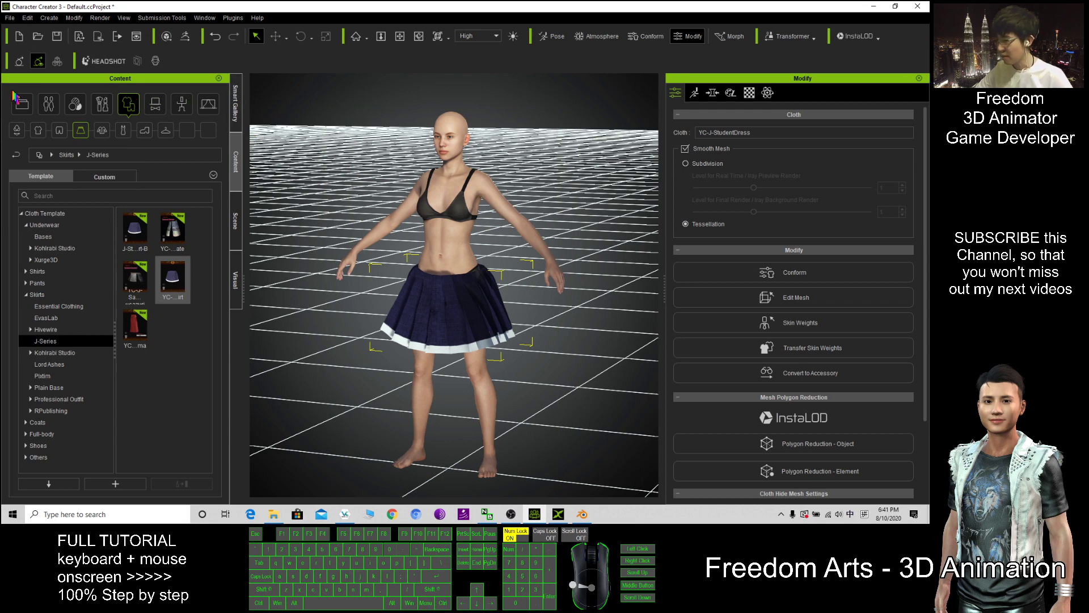
Step: Put the pink open-collar short-sleeves shirt C from the Professional Outfit shirt templates on the avatar
click(129, 104)
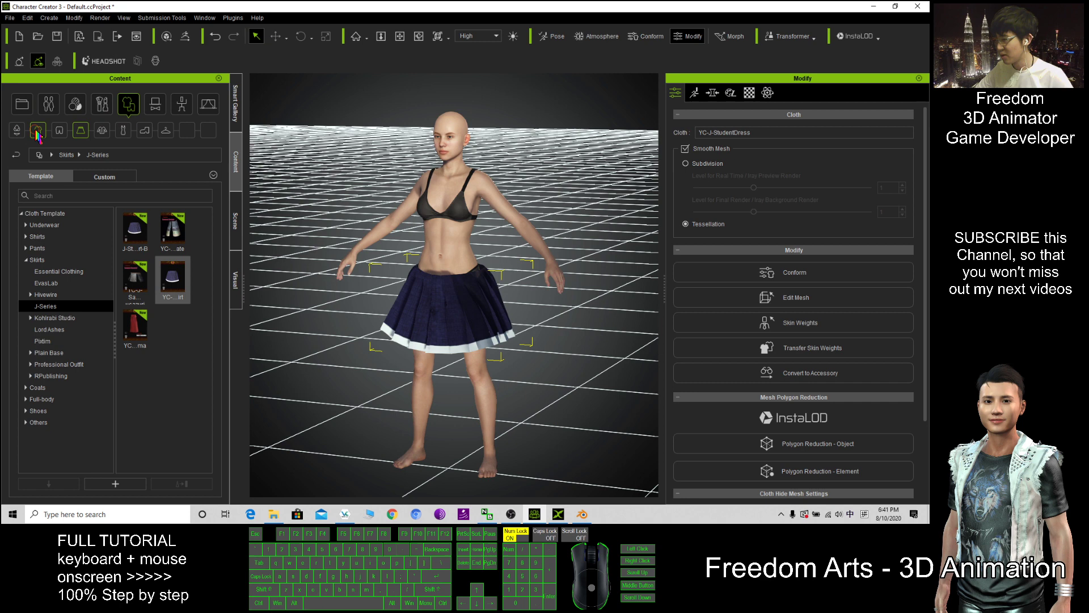
click(37, 130)
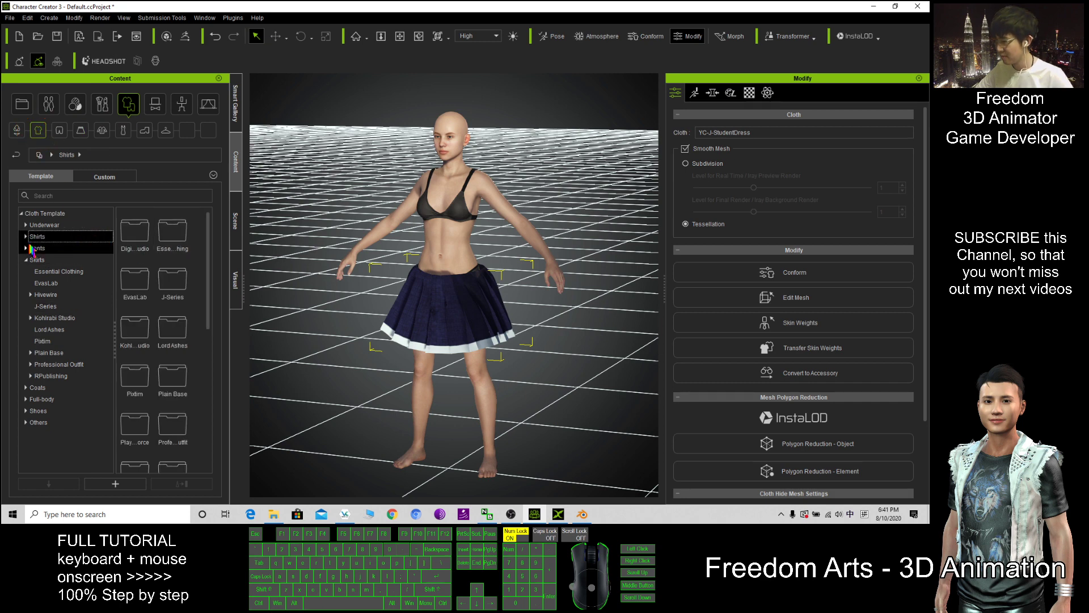
drag(210, 259, 214, 421)
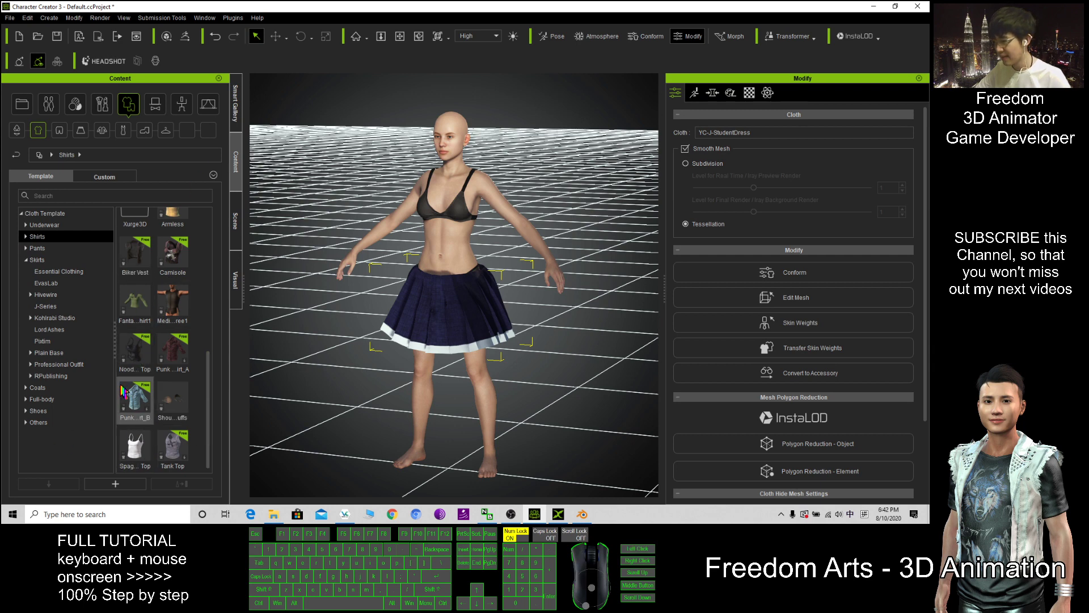
scroll(169, 312, up, 4)
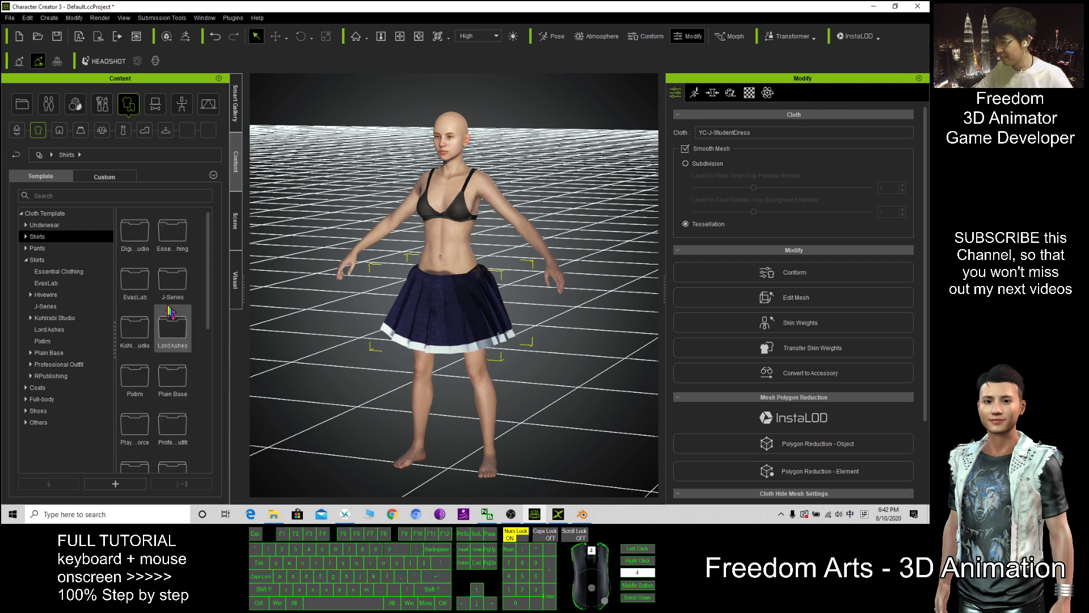
click(137, 336)
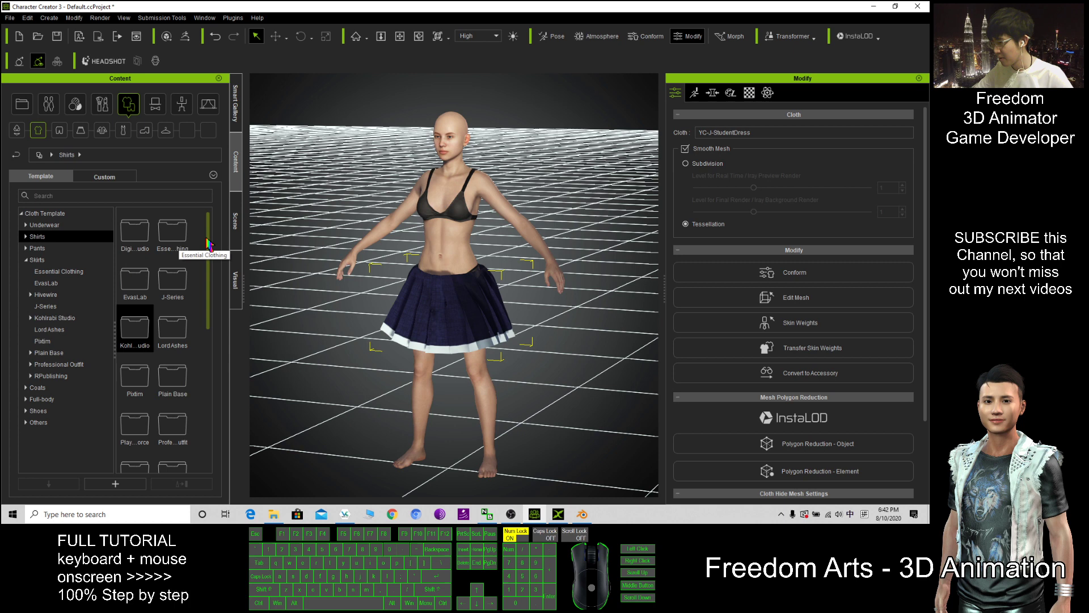
scroll(182, 241, down, 3)
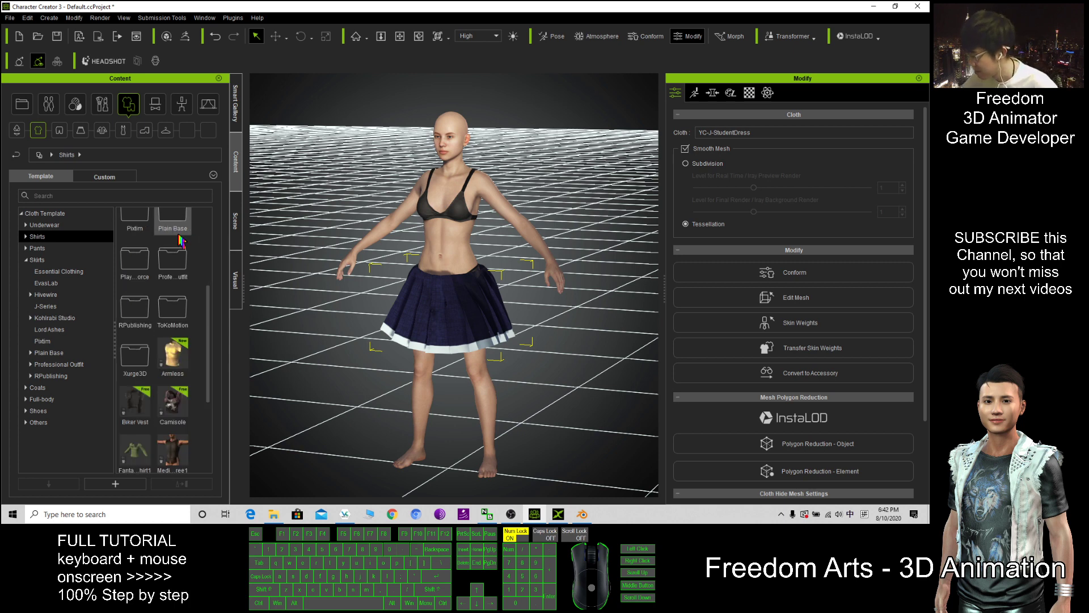
drag(208, 312, 206, 300)
click(185, 286)
double_click(187, 290)
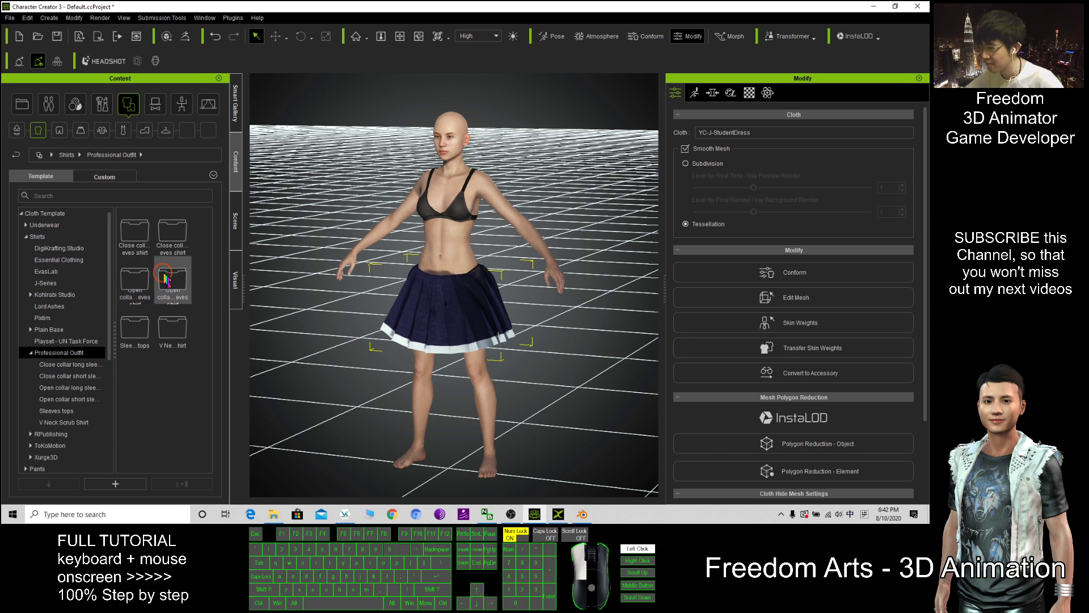
double_click(172, 278)
drag(136, 278, 431, 219)
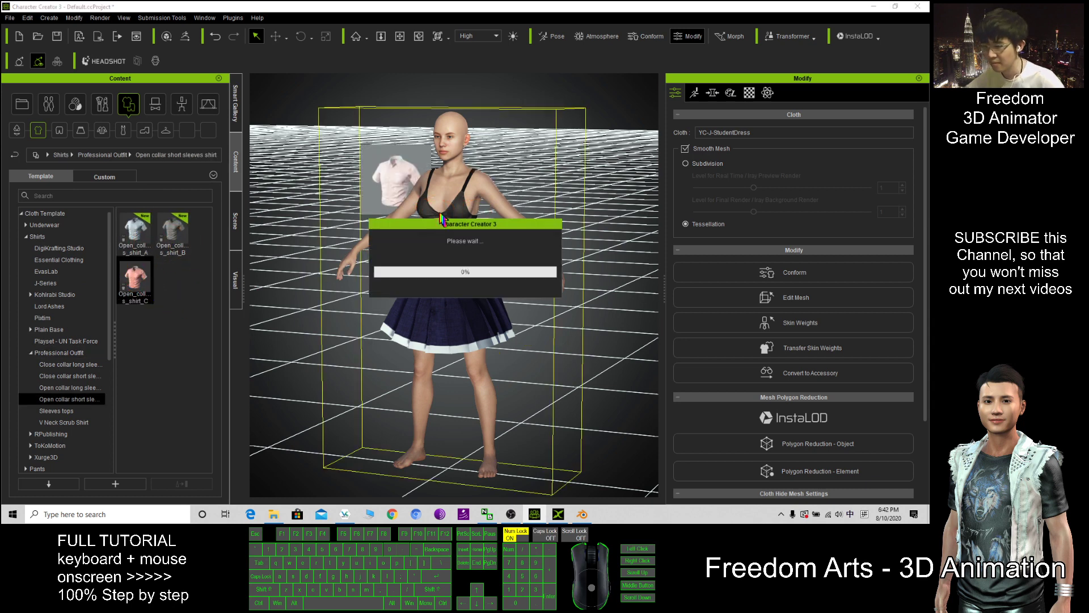
click(384, 311)
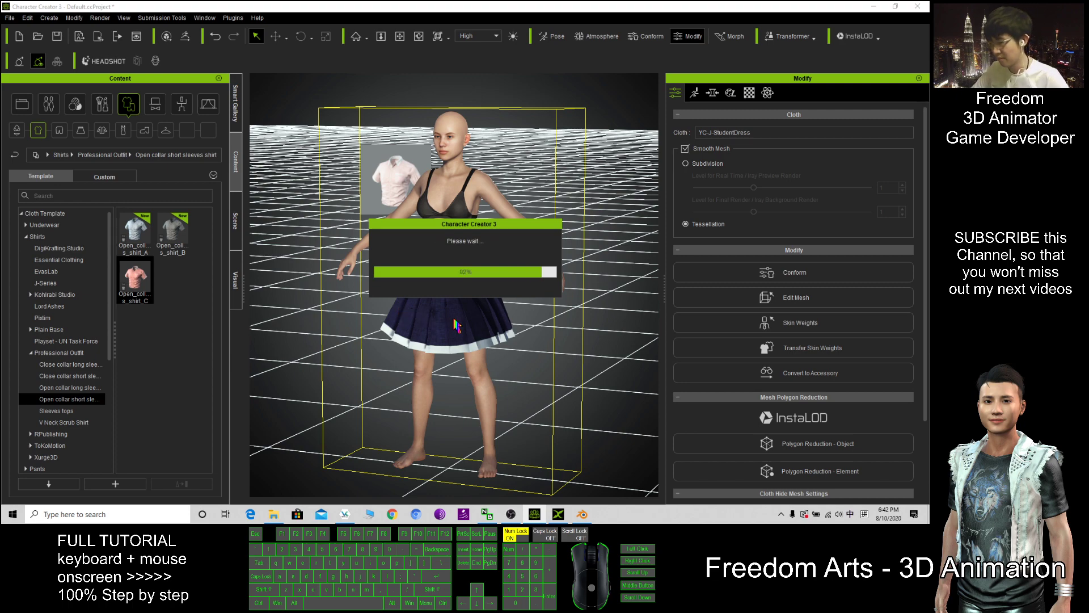
Step: Delete the pleated blue skirt from the avatar
drag(455, 318, 504, 345)
key(q)
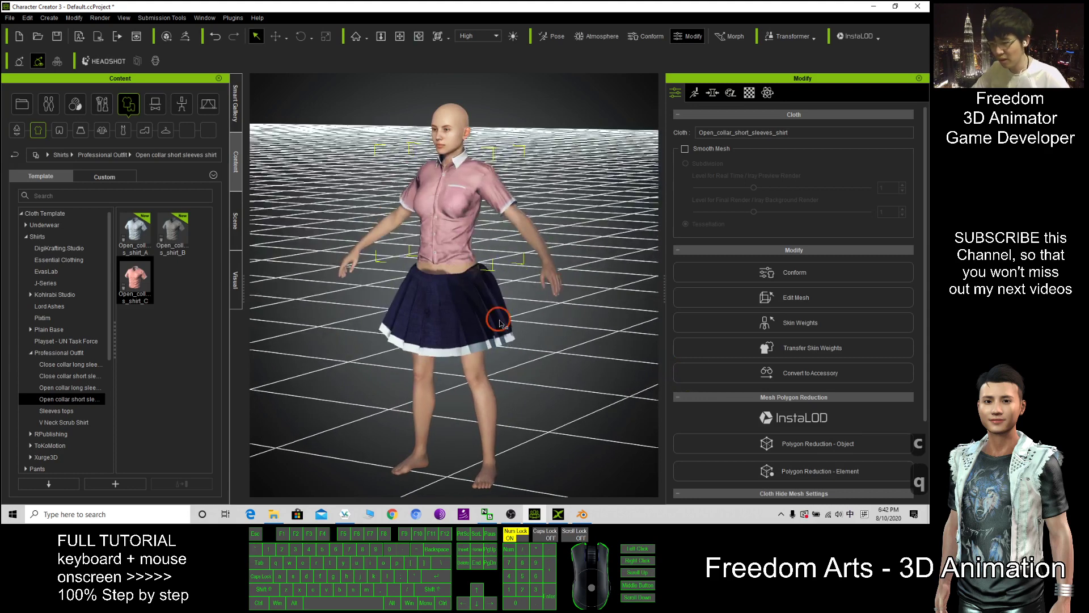
click(499, 322)
key(Delete)
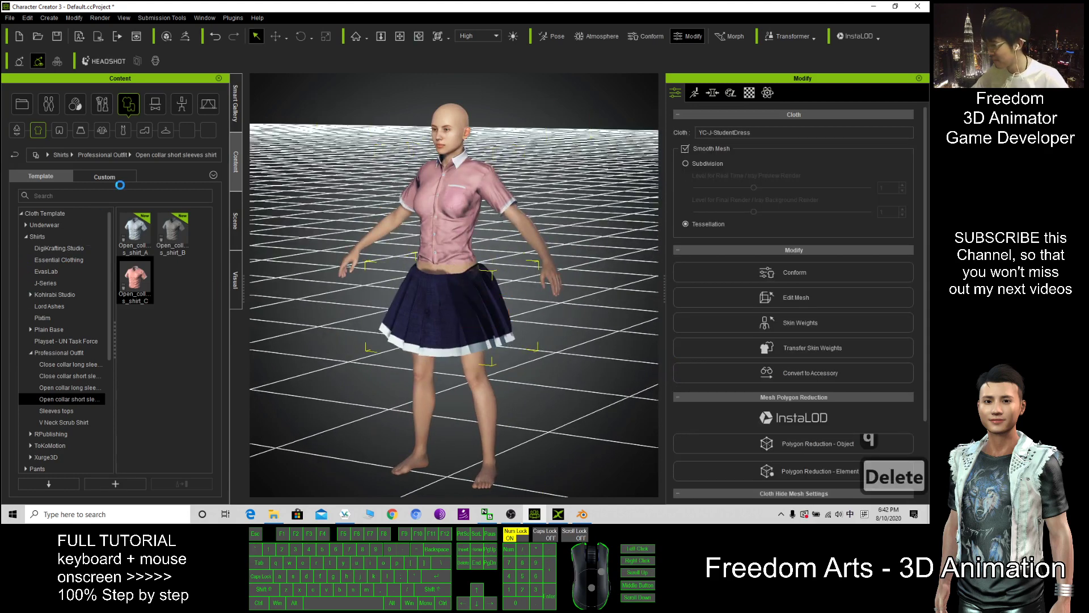
Step: Put pencil skirt D from the Professional Outfit skirt templates on the avatar
click(81, 130)
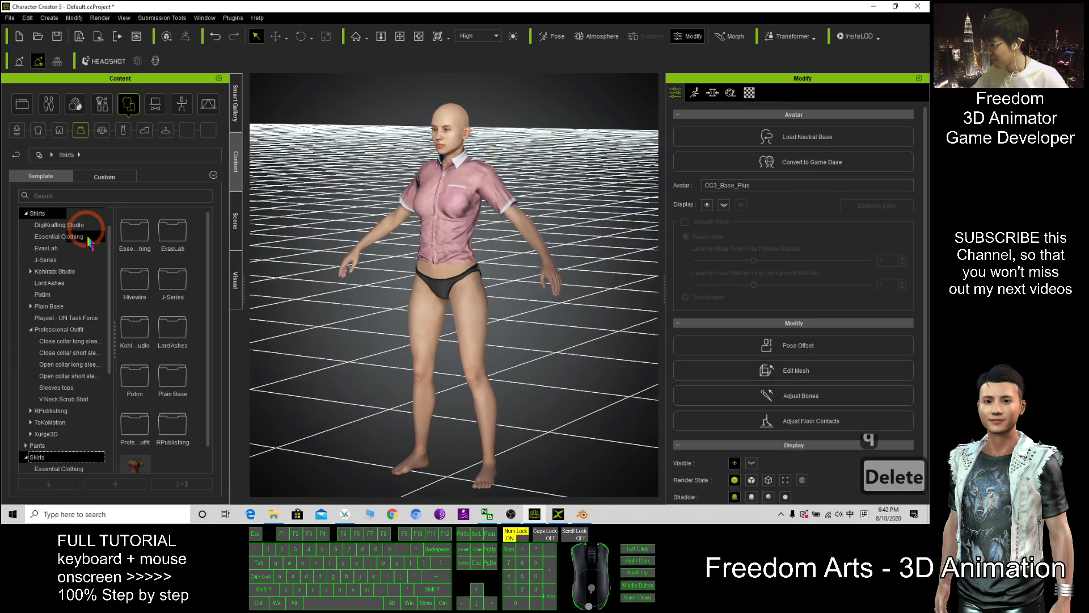
scroll(164, 318, down, 1)
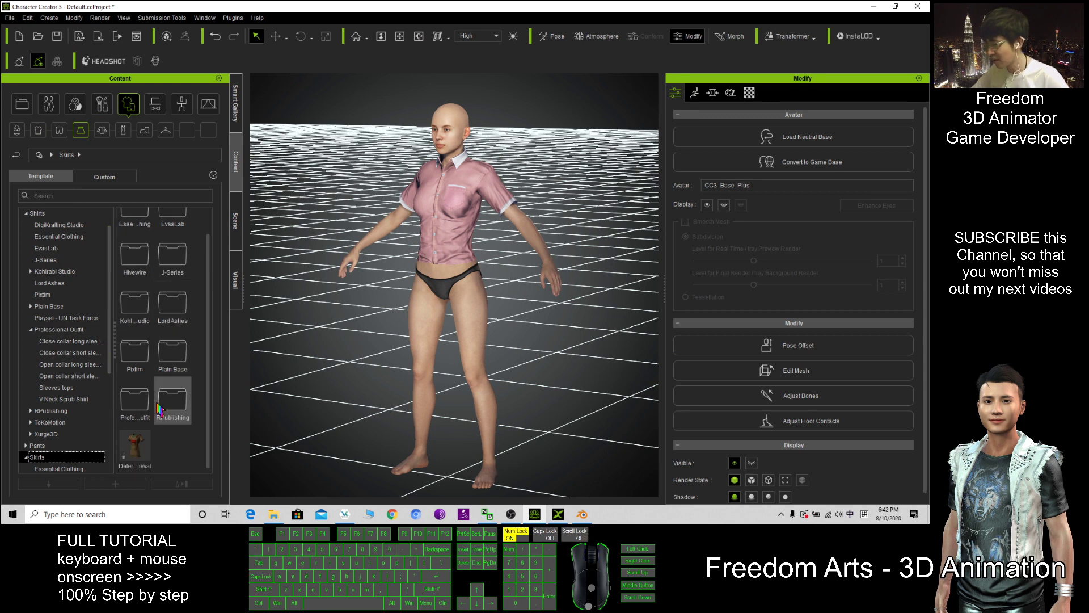
double_click(135, 400)
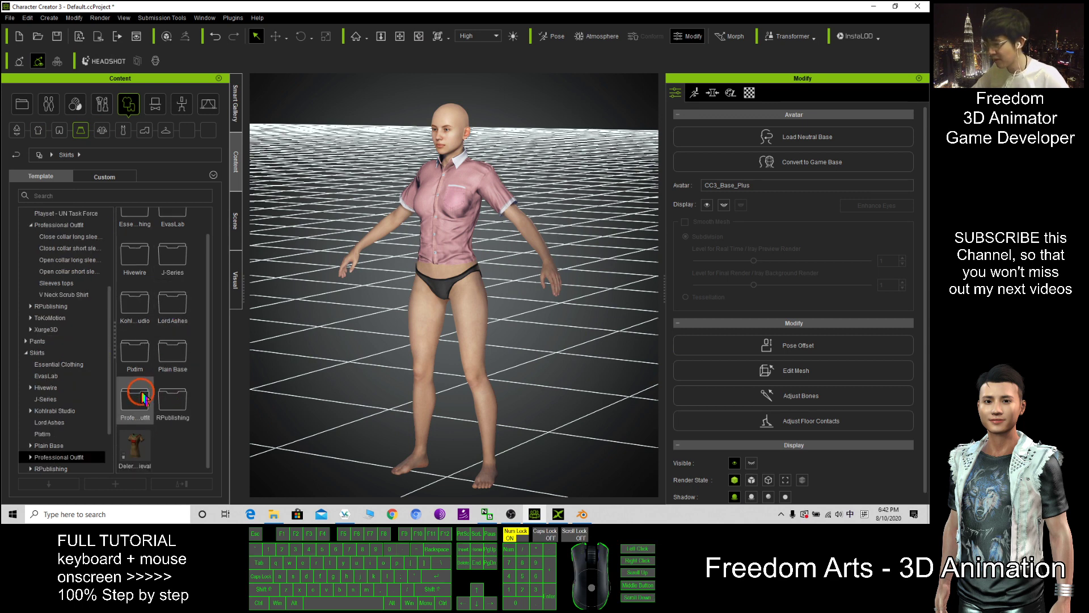
double_click(135, 231)
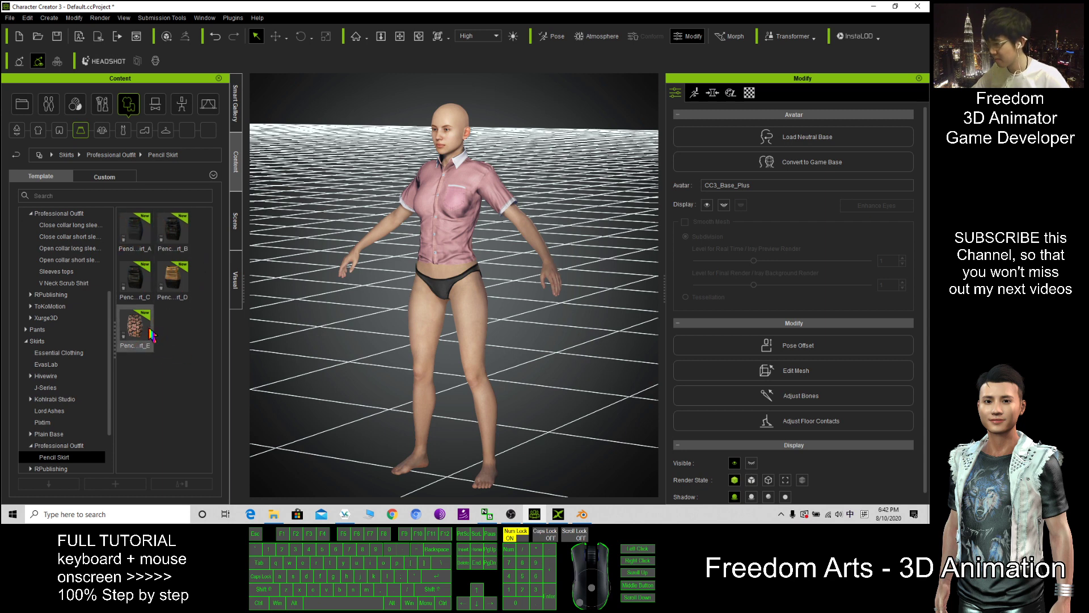
drag(173, 278, 443, 307)
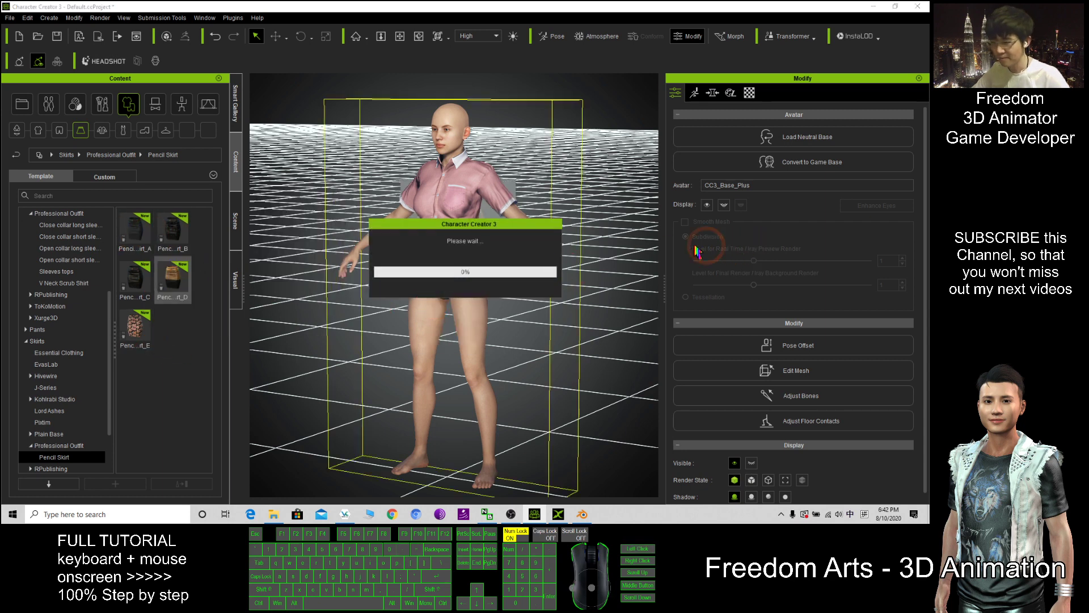
click(365, 312)
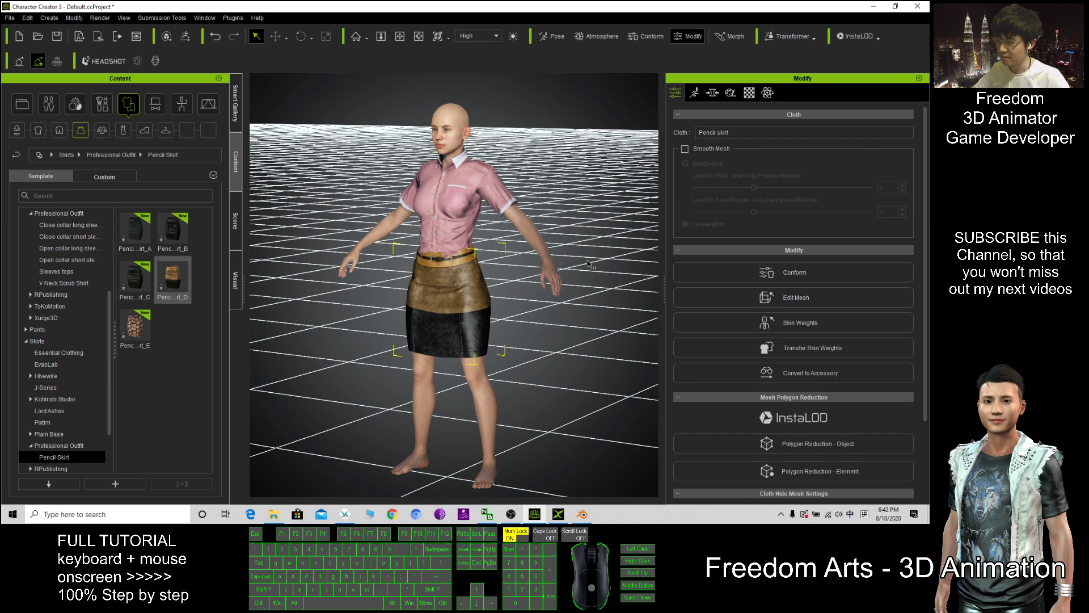
Step: Examine the waistline where the pink shirt meets the pencil skirt
click(347, 327)
scroll(343, 332, up, 5)
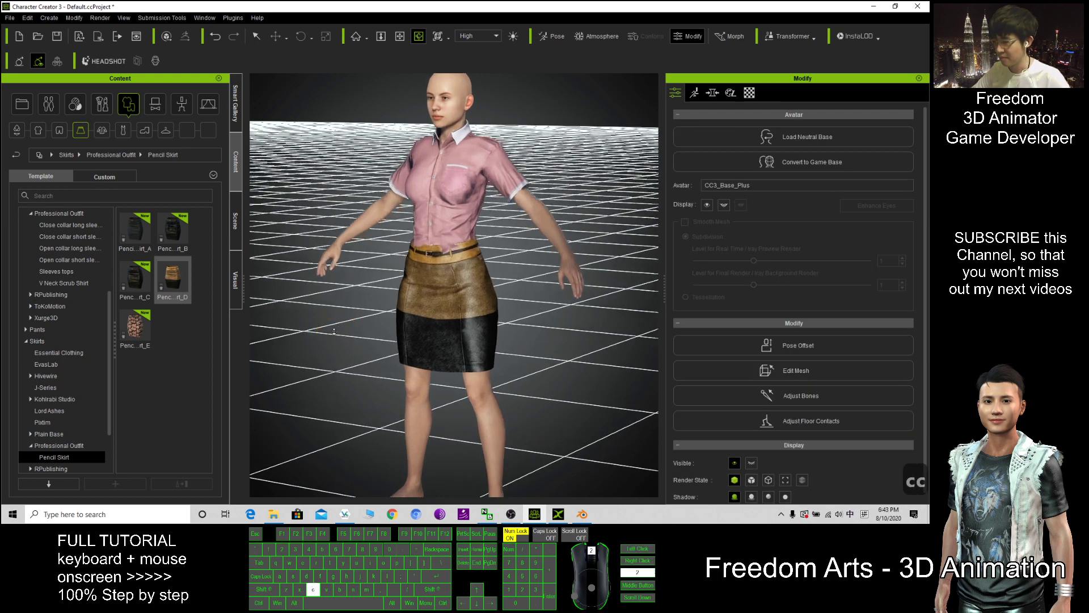
drag(444, 329, 491, 292)
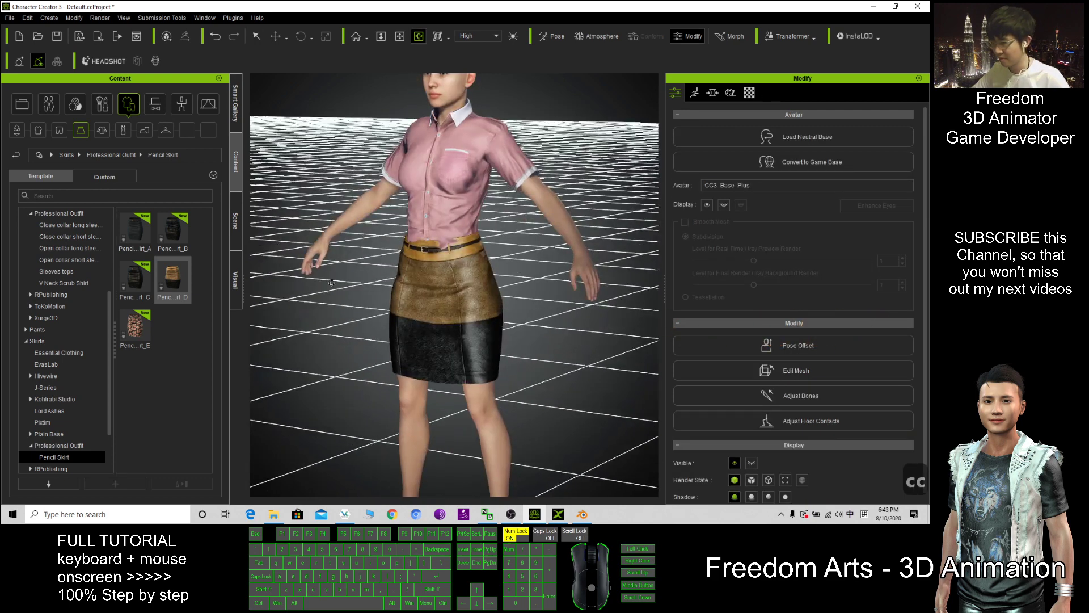
click(492, 293)
scroll(366, 305, down, 3)
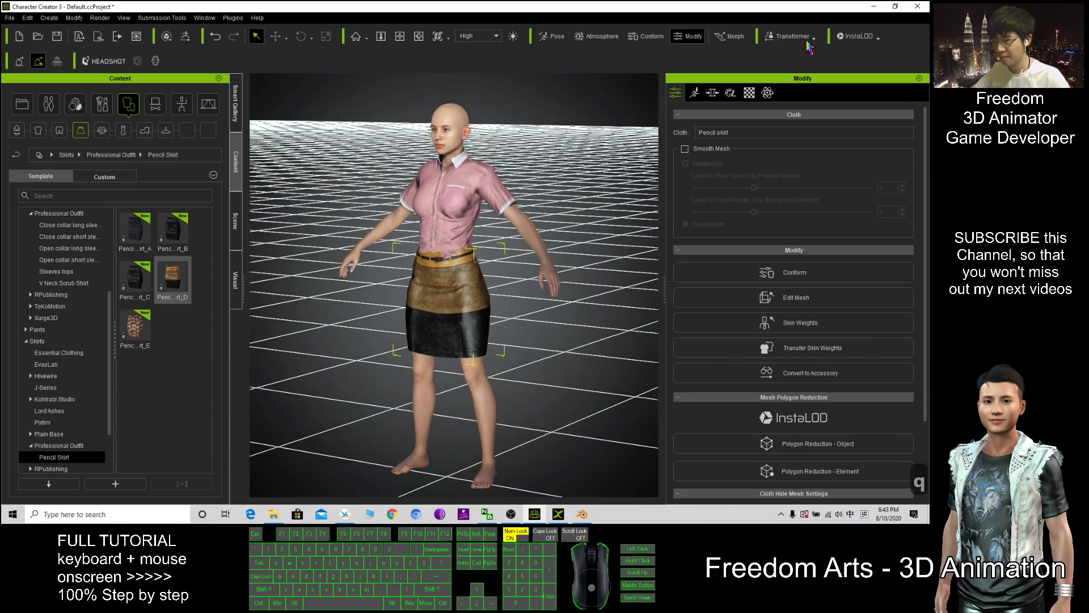
scroll(470, 273, up, 5)
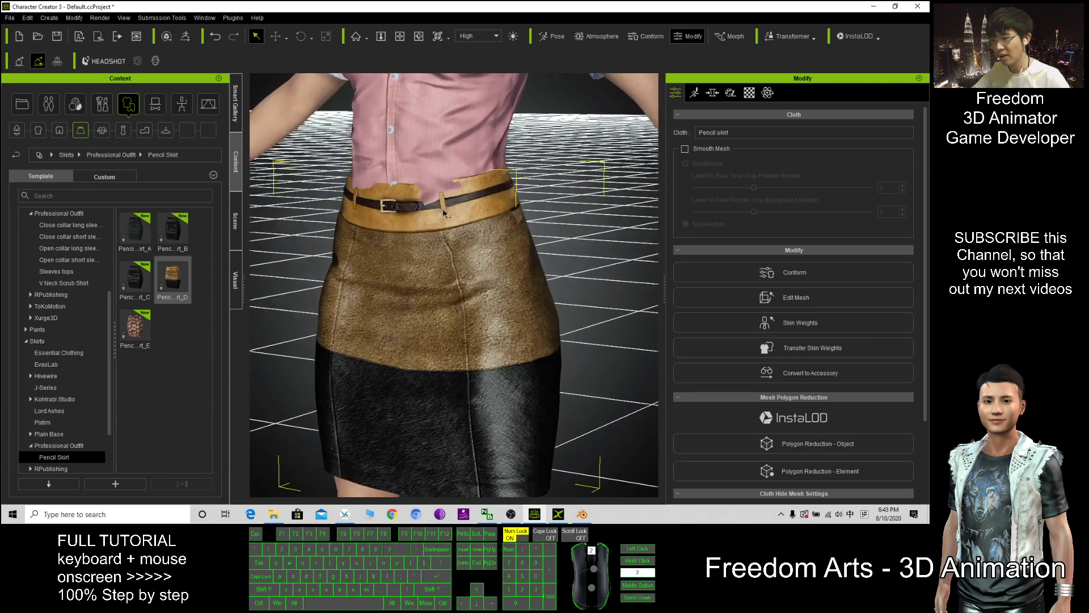
key(x)
drag(350, 262, 500, 210)
key(c)
key(q)
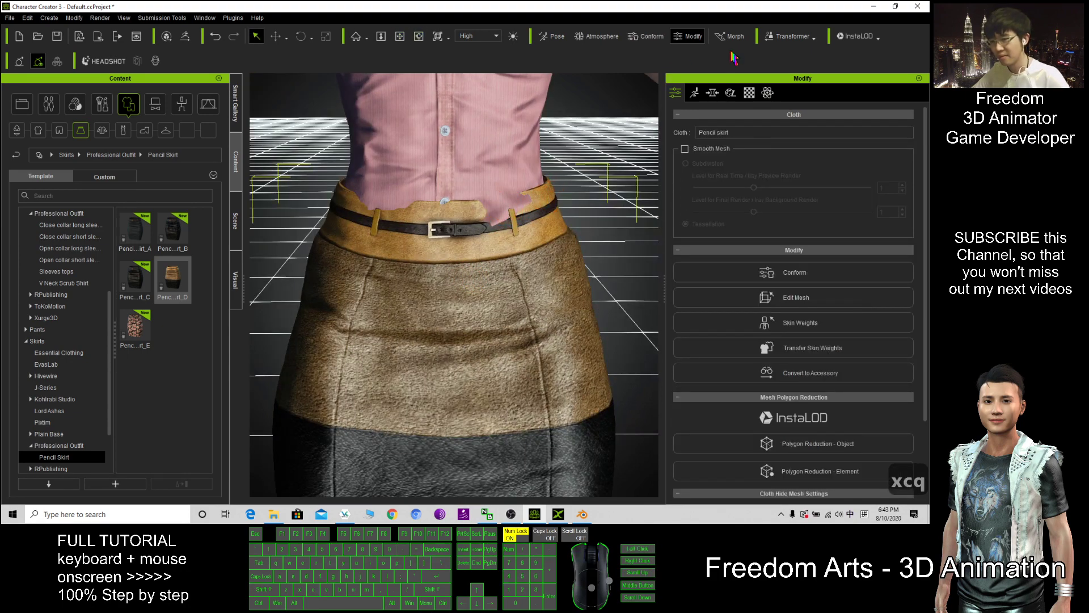
Step: Calculate the pencil skirt's collision with conforming enabled, using the default Conform settings
click(651, 38)
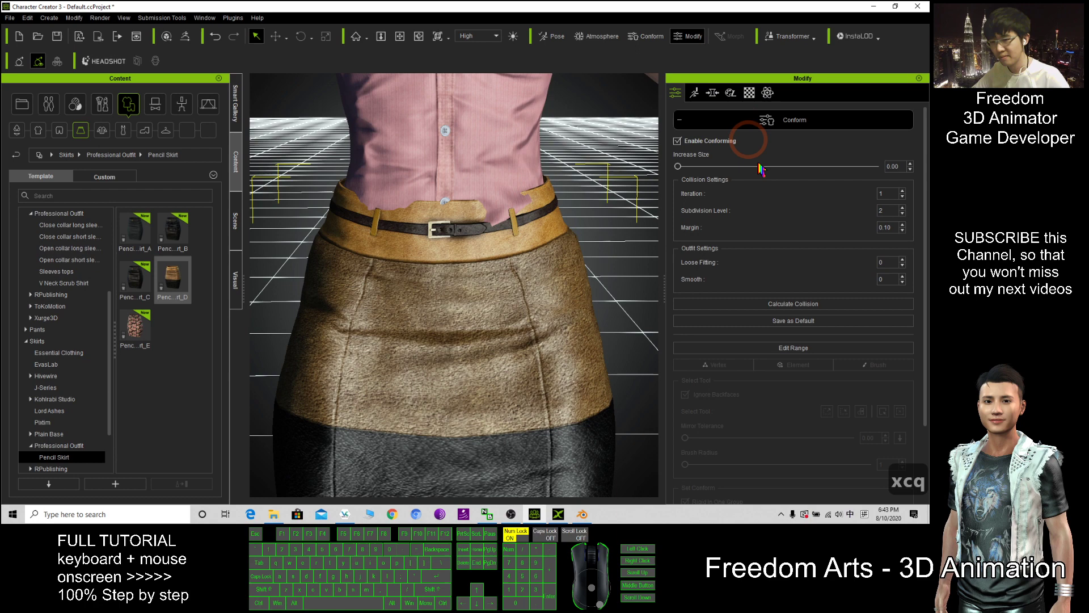
click(772, 305)
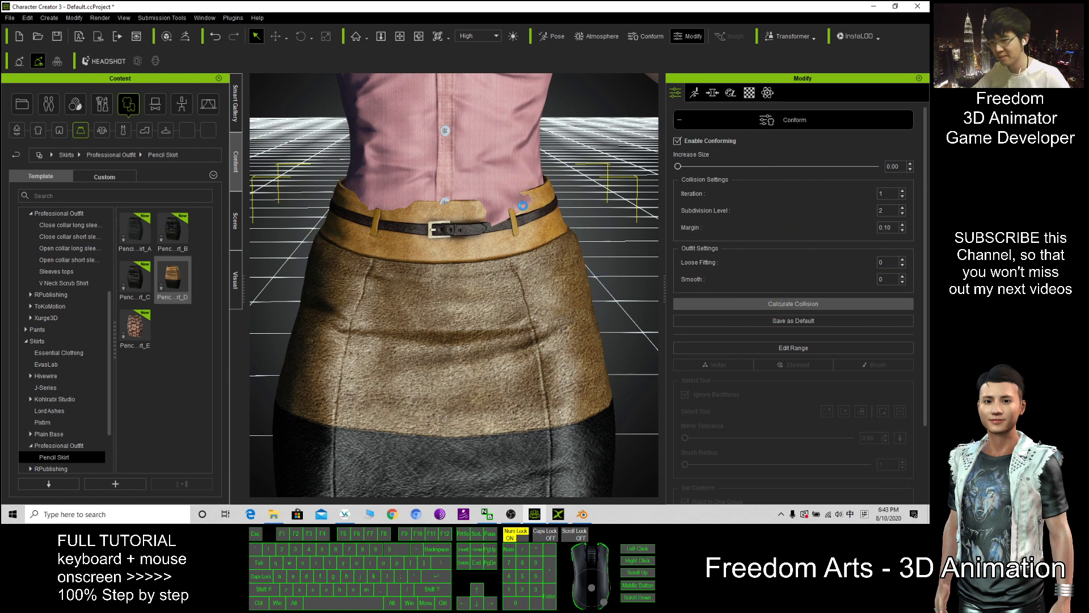
scroll(386, 223, down, 5)
scroll(386, 223, down, 2)
right_drag(386, 223, 506, 278)
scroll(506, 279, down, 3)
drag(506, 278, 291, 243)
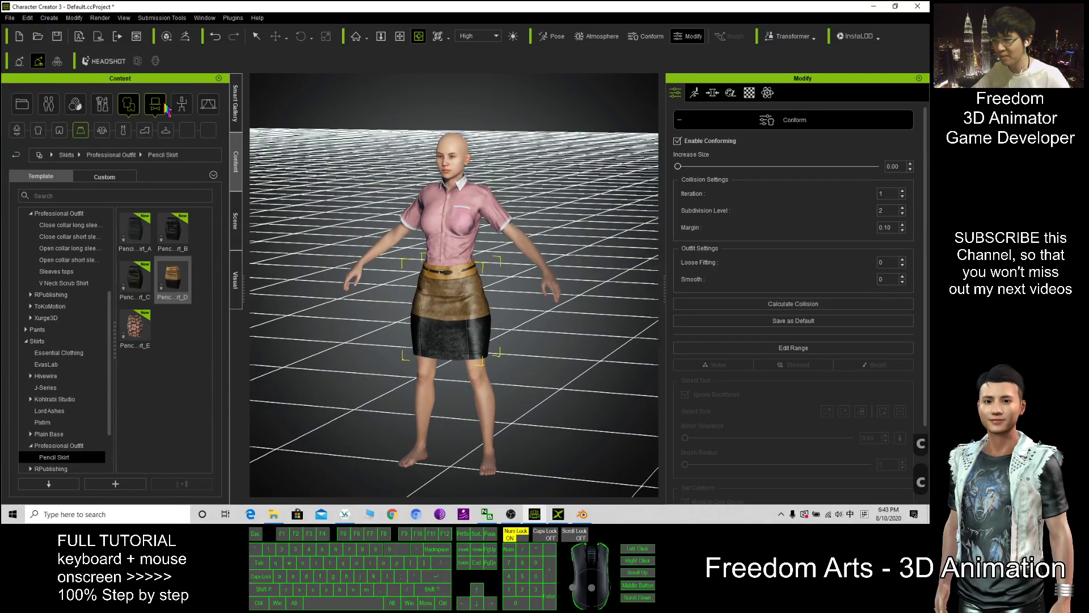
Step: Apply the T Pose from the Motion templates to the avatar
click(182, 107)
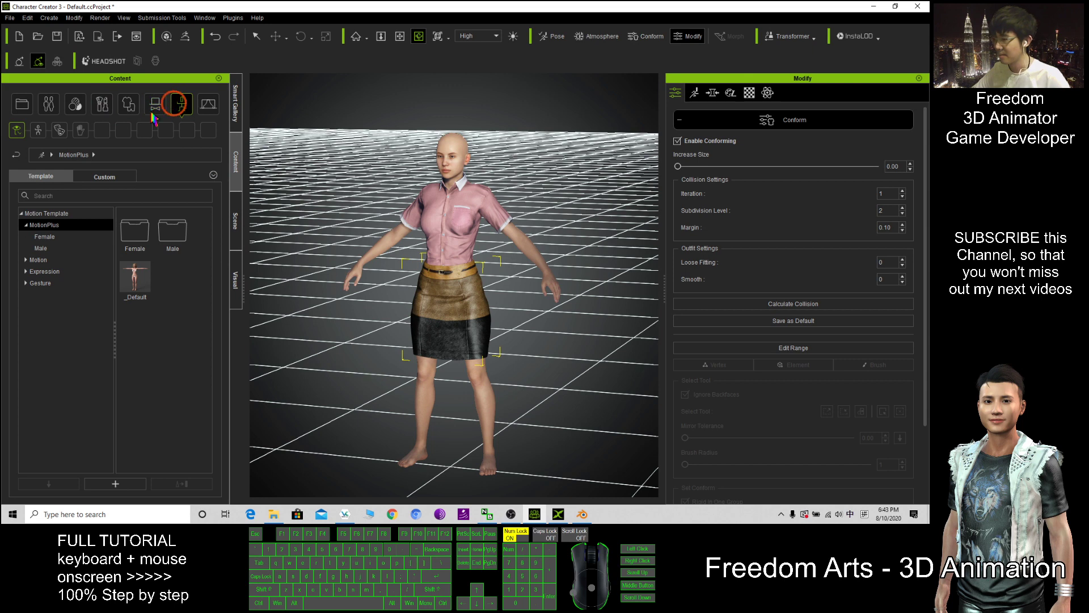
click(38, 130)
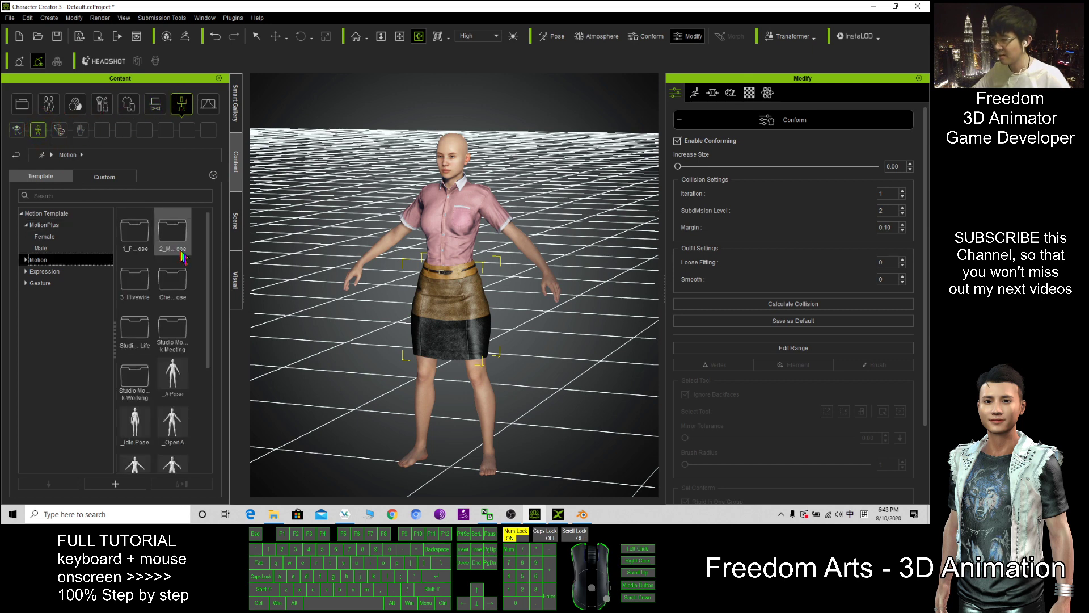
drag(208, 284, 224, 398)
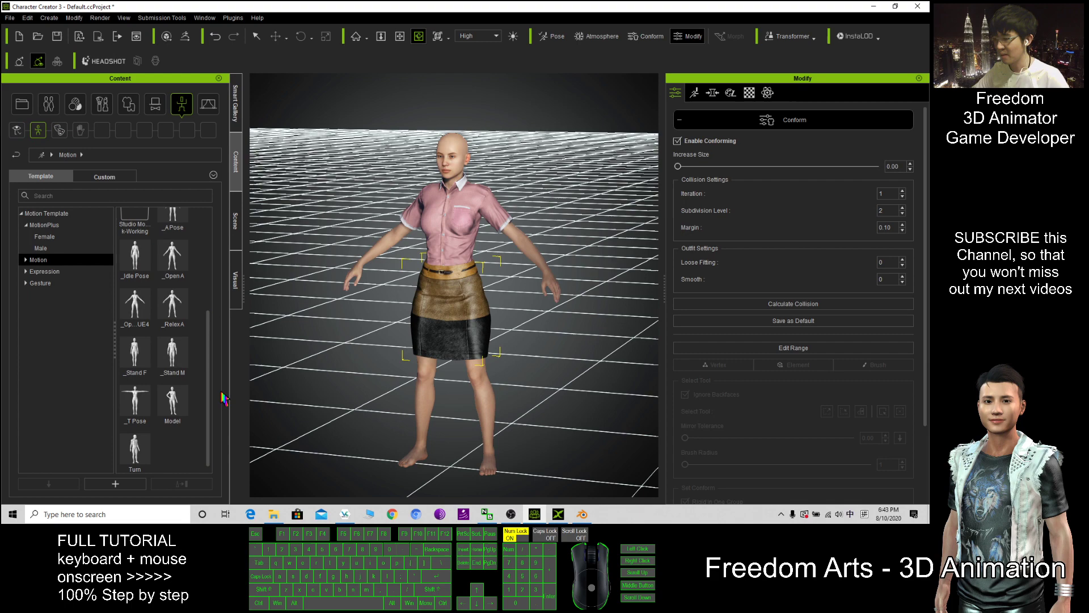
mouse_move(135, 403)
mouse_down()
mouse_move(513, 303)
mouse_move(563, 262)
mouse_up()
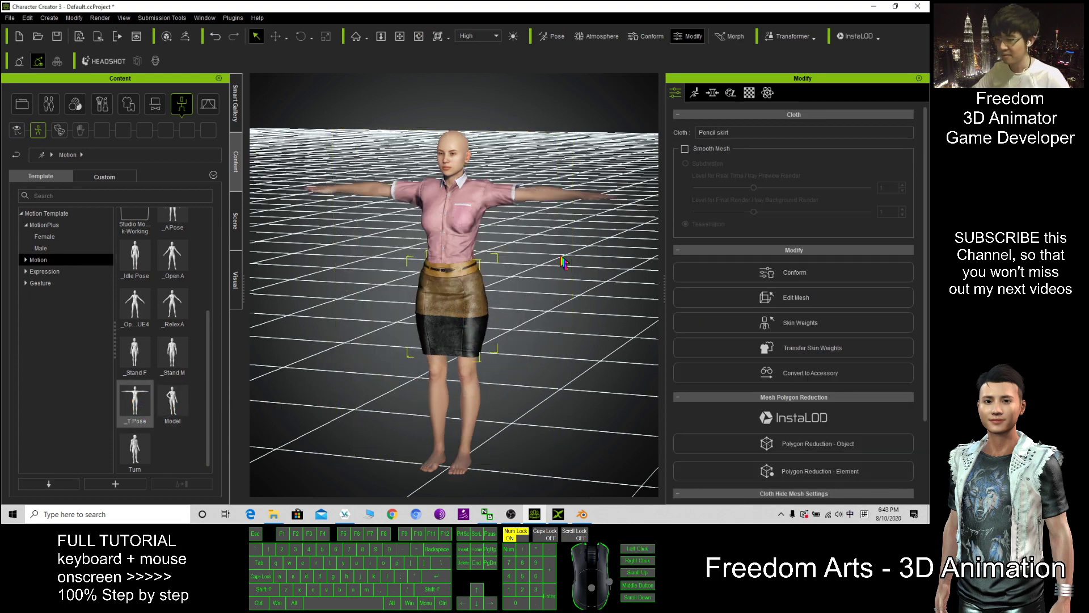
key(x)
key(x)
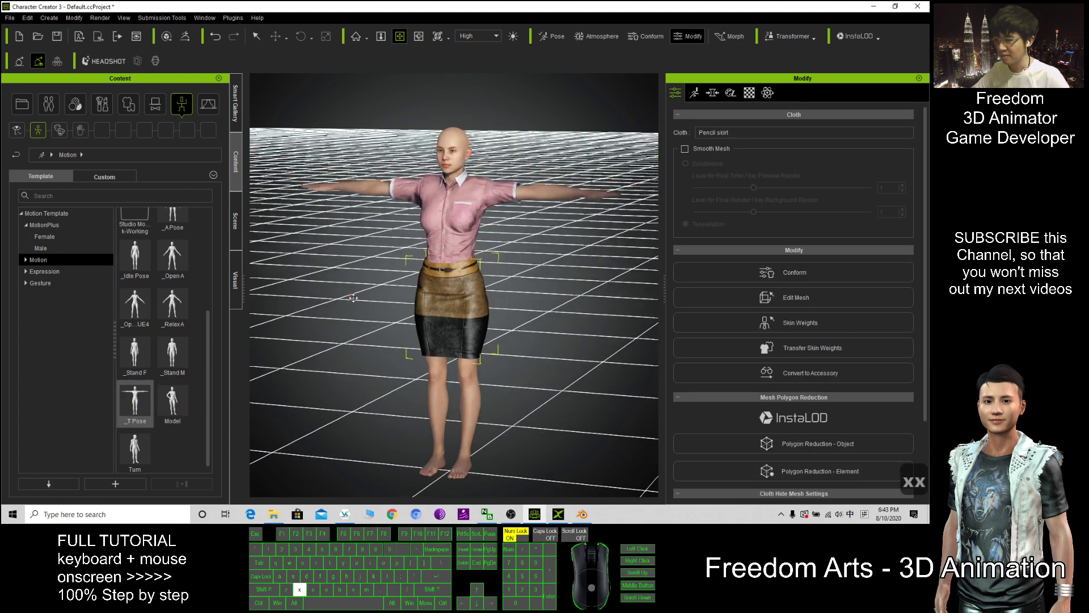
key(c)
drag(494, 290, 417, 104)
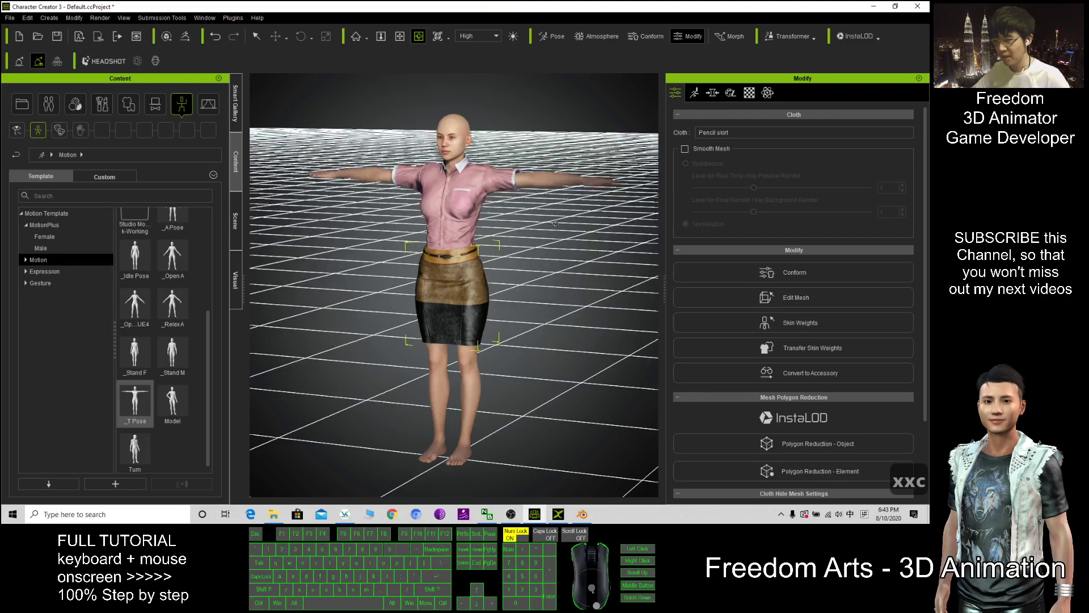
Step: Put Blender out of view and shift the Character Creator window aside to reveal the desktop
click(578, 514)
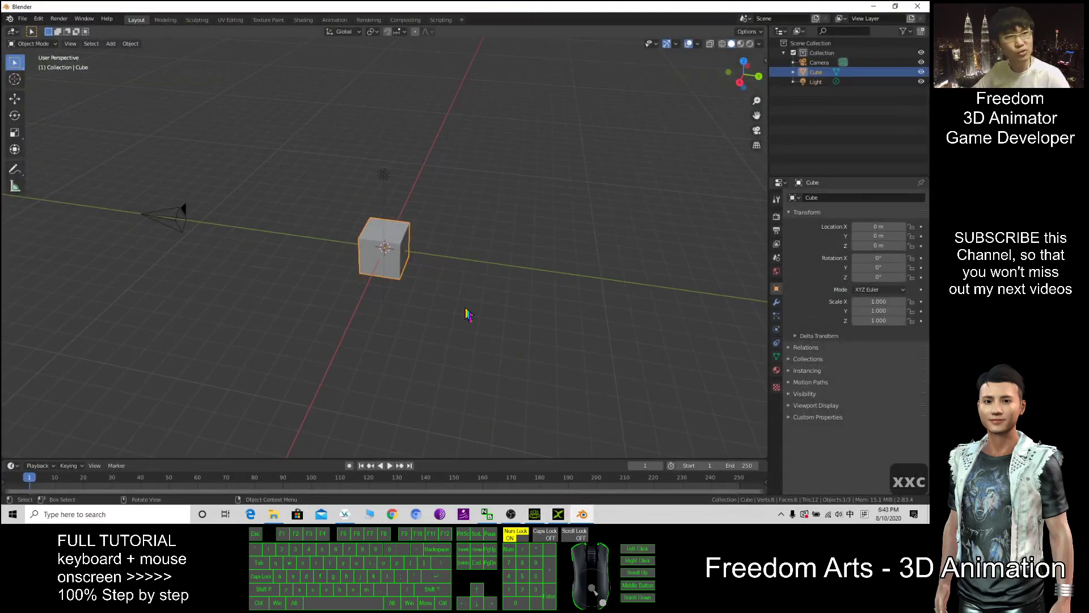
click(873, 6)
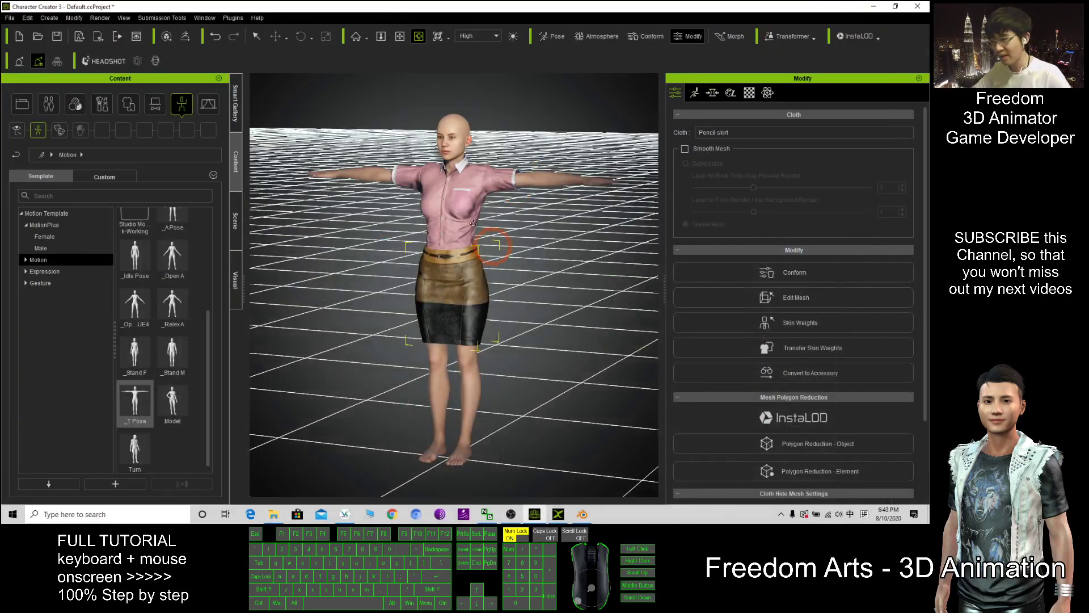
click(559, 9)
drag(559, 8, 815, 27)
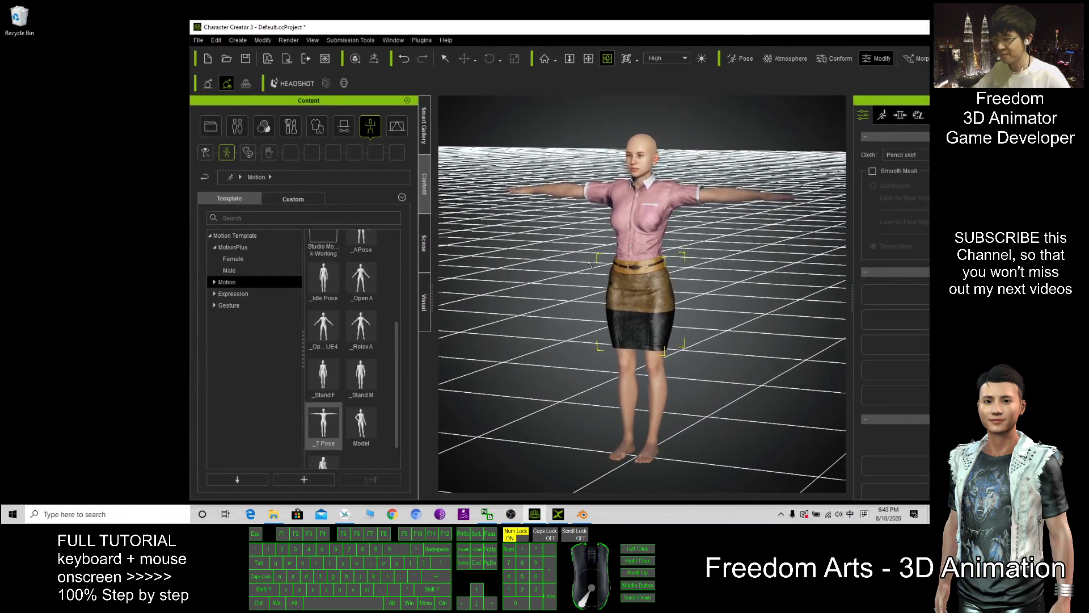
right_click(20, 18)
click(54, 35)
click(503, 265)
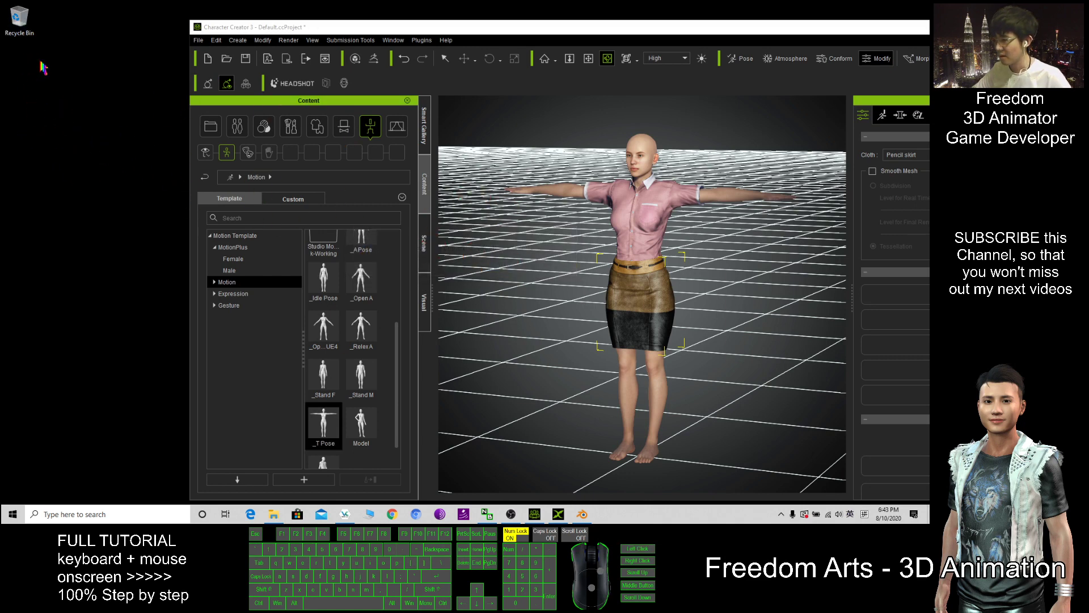
Step: Set up an OBJ export of the character with its current pose, Y-Up axis and materials included
click(198, 40)
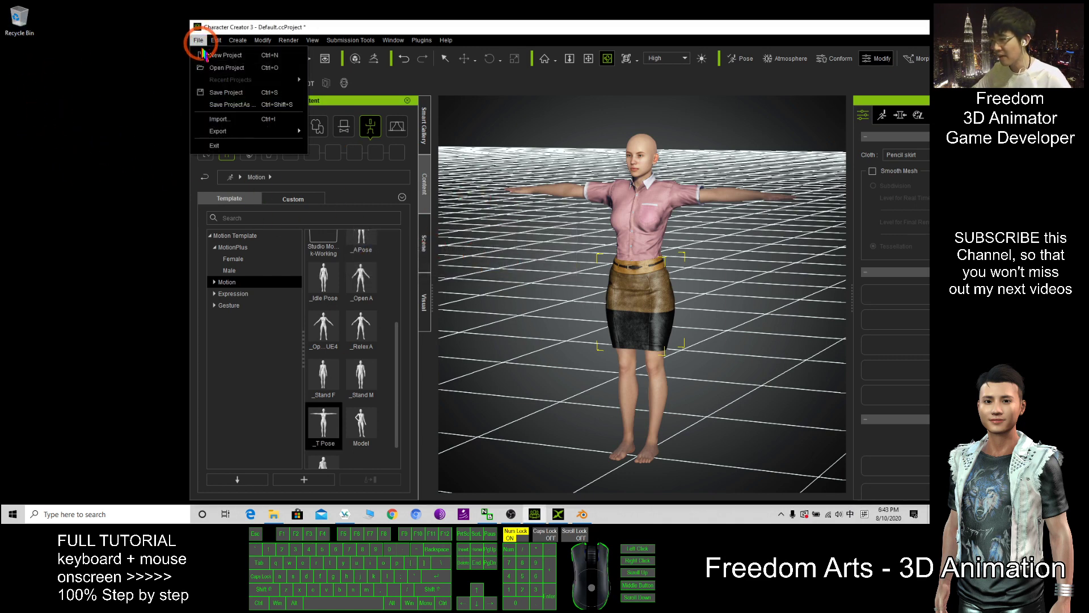
click(227, 131)
click(366, 171)
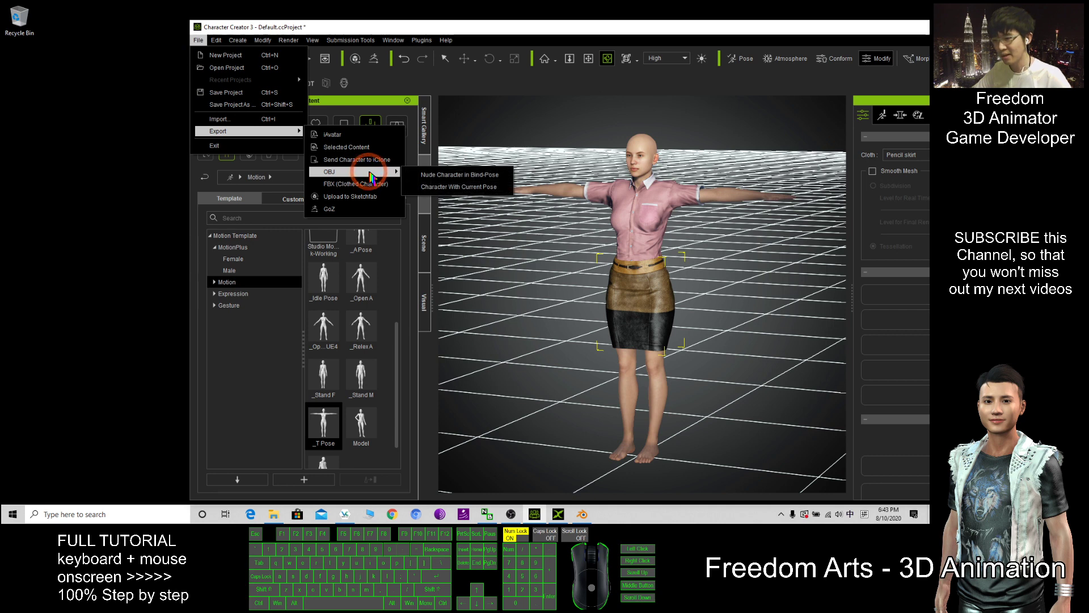
click(449, 189)
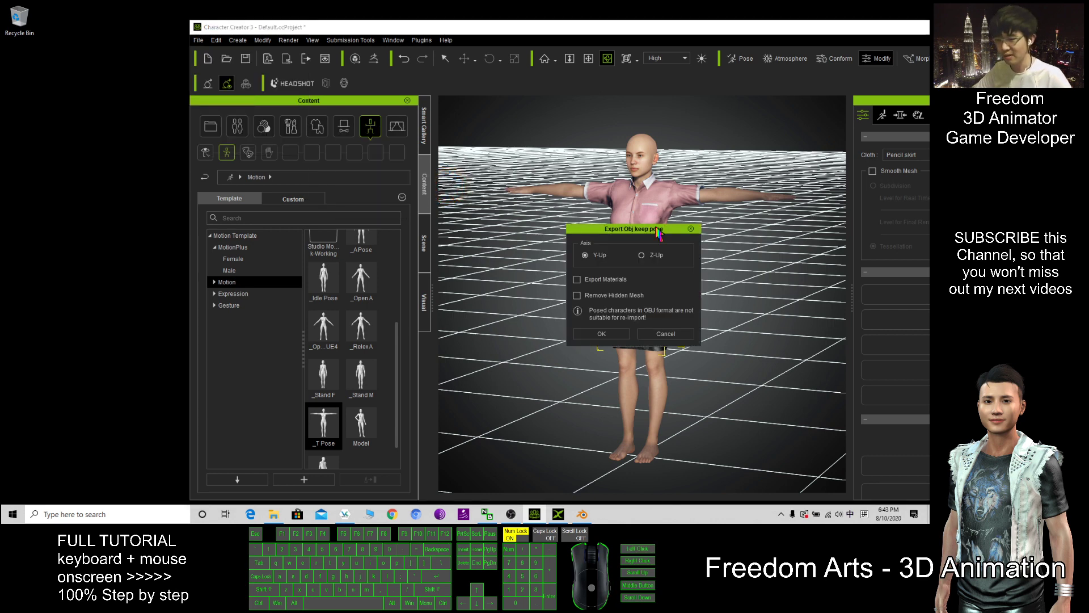
drag(658, 229, 543, 193)
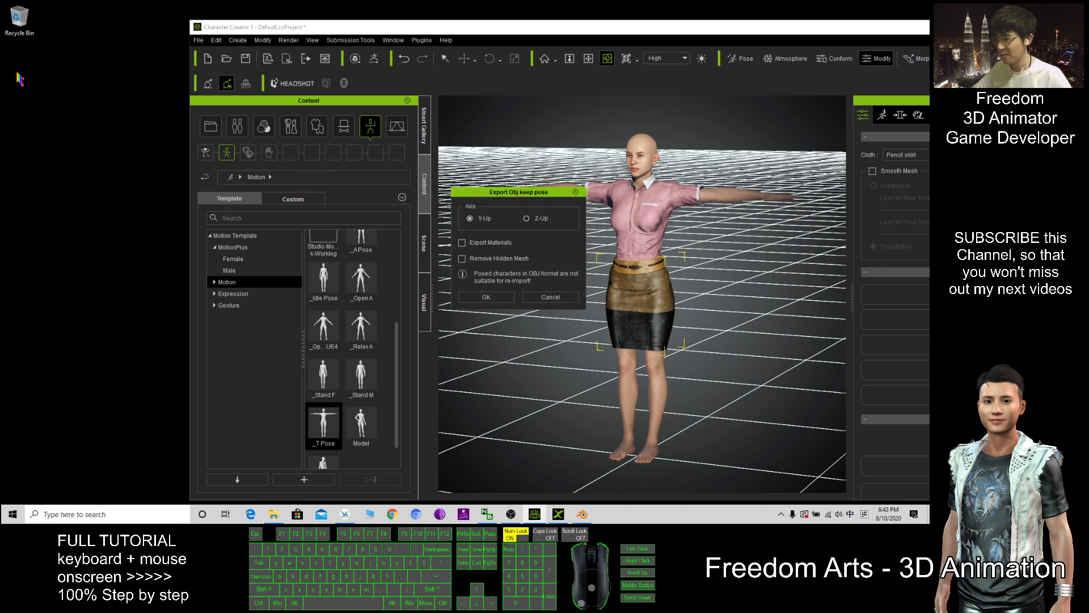
click(462, 243)
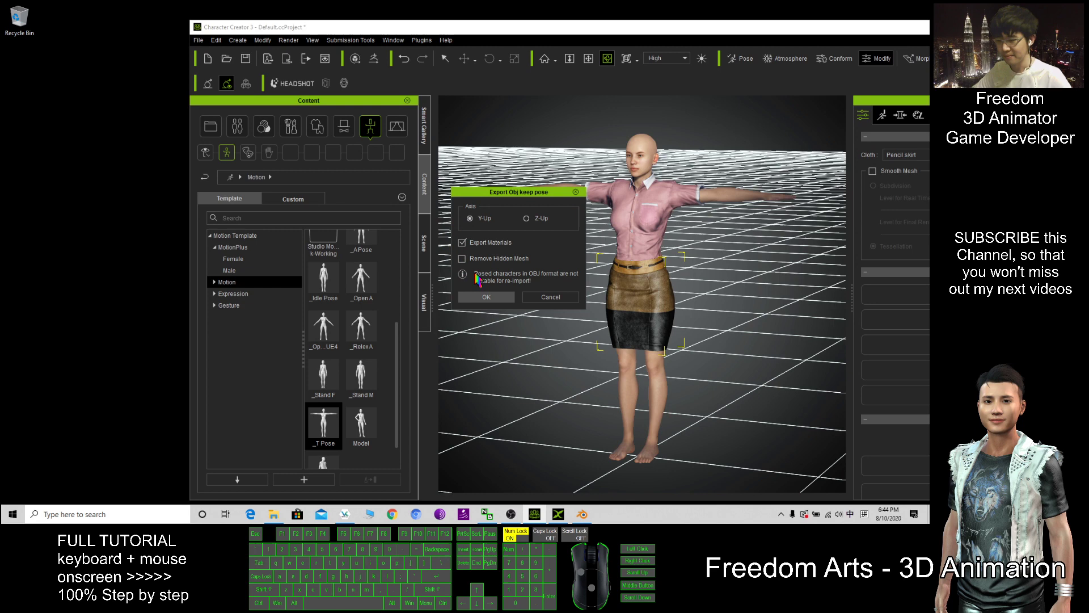
click(474, 297)
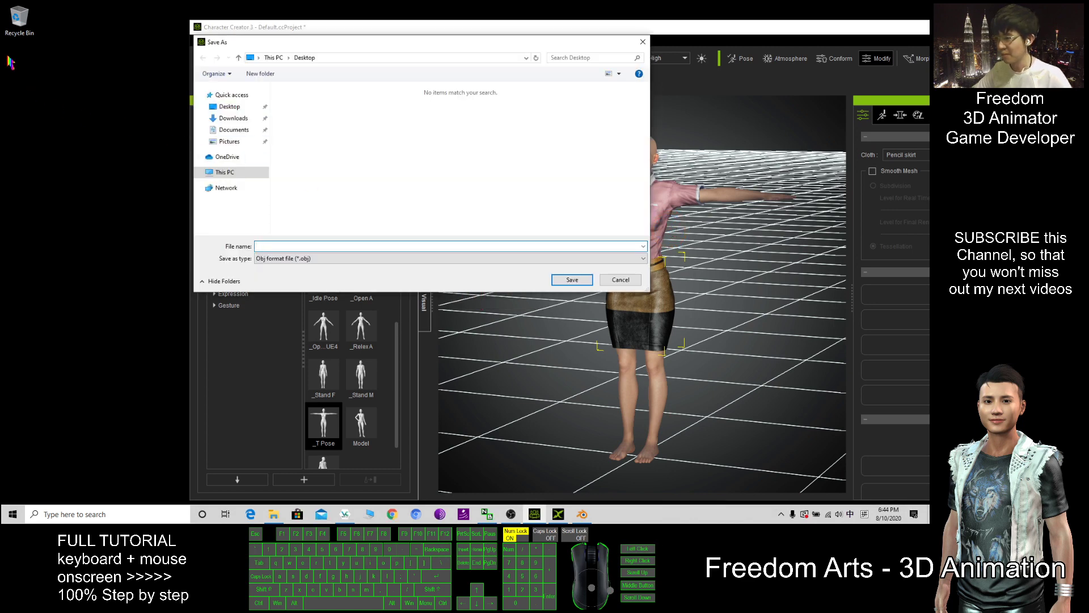
Step: Save the OBJ export to the Desktop under the file name clothes
click(227, 108)
click(283, 246)
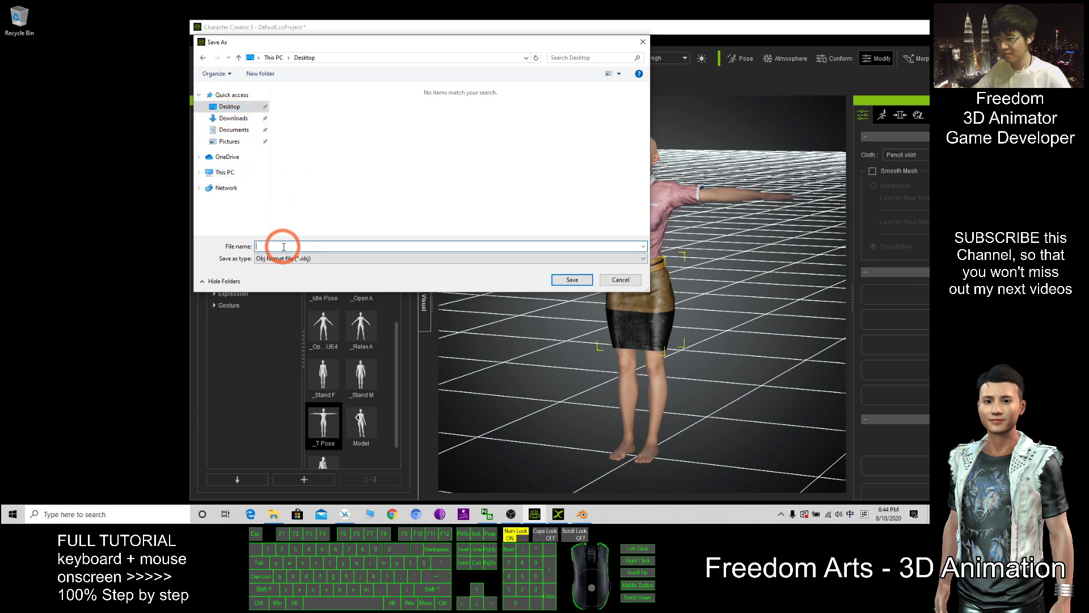
text(clothes)
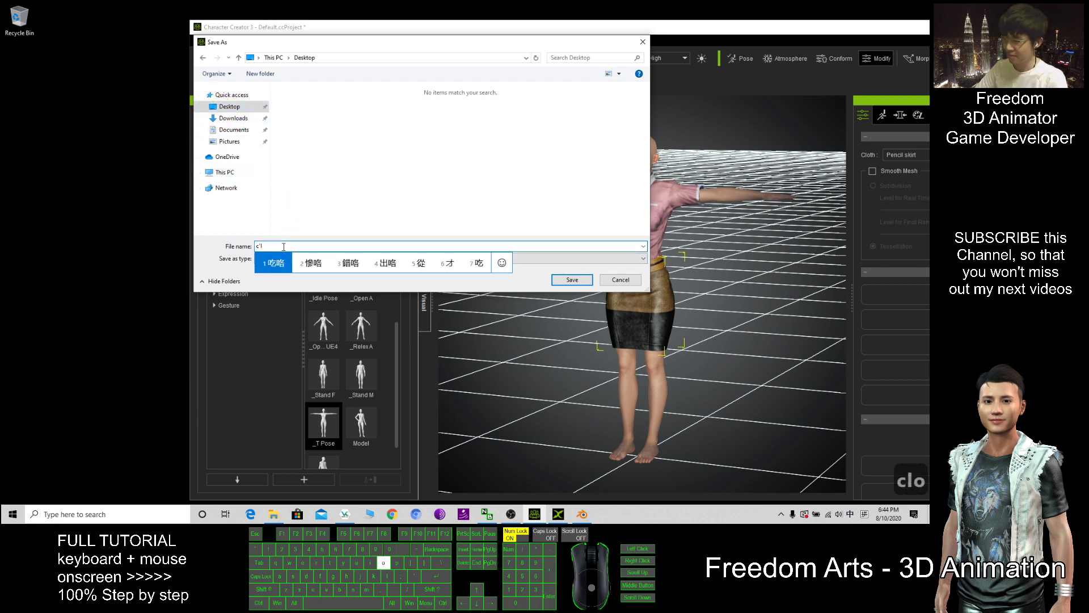
key(shift)
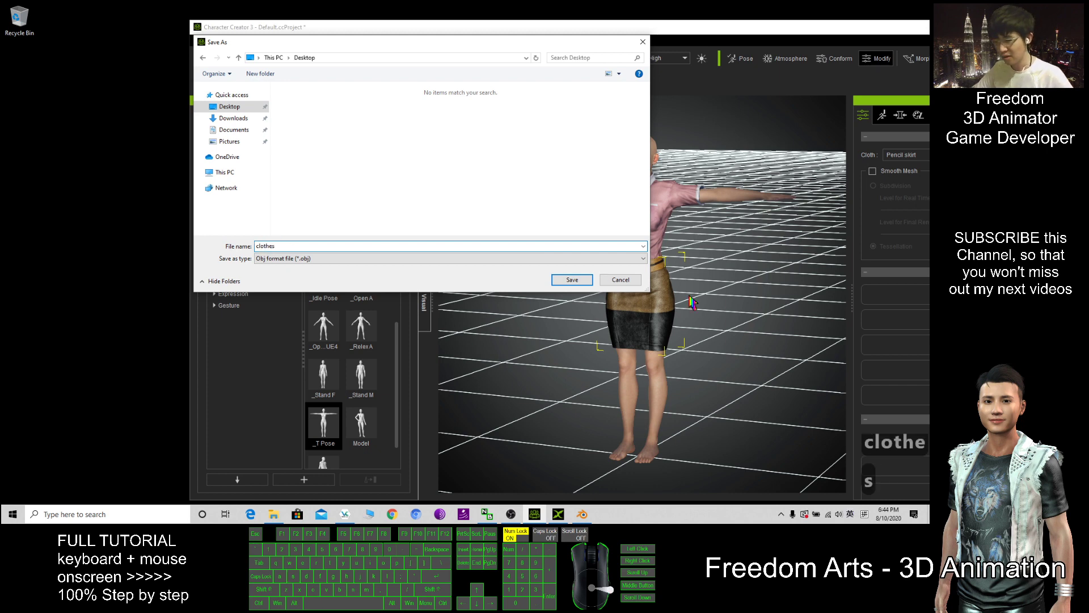
click(558, 280)
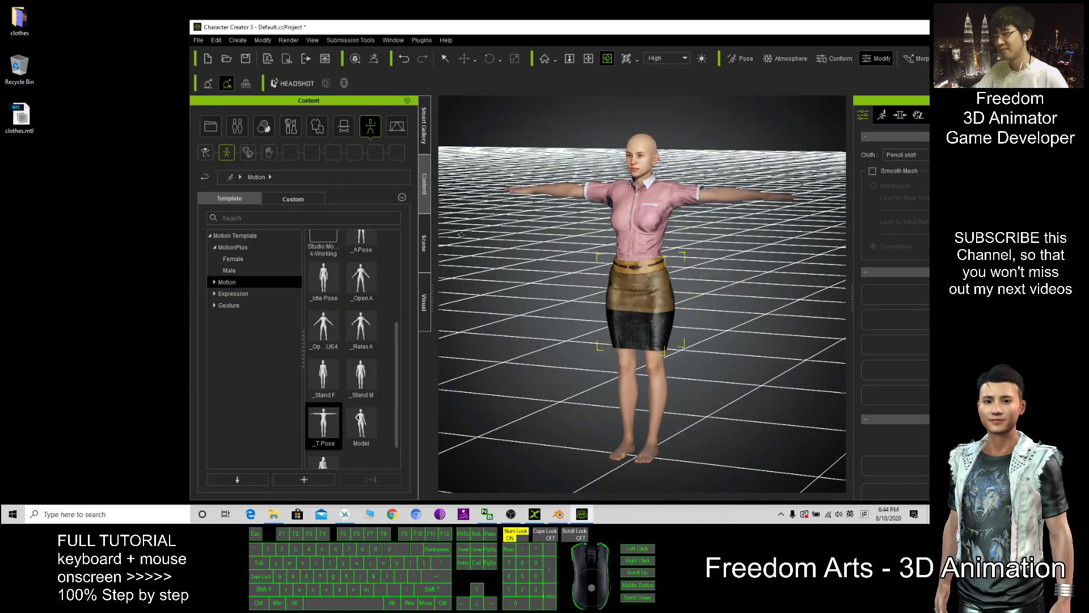
Step: Examine the exported files on the desktop and the texture images inside the clothes folder
click(63, 102)
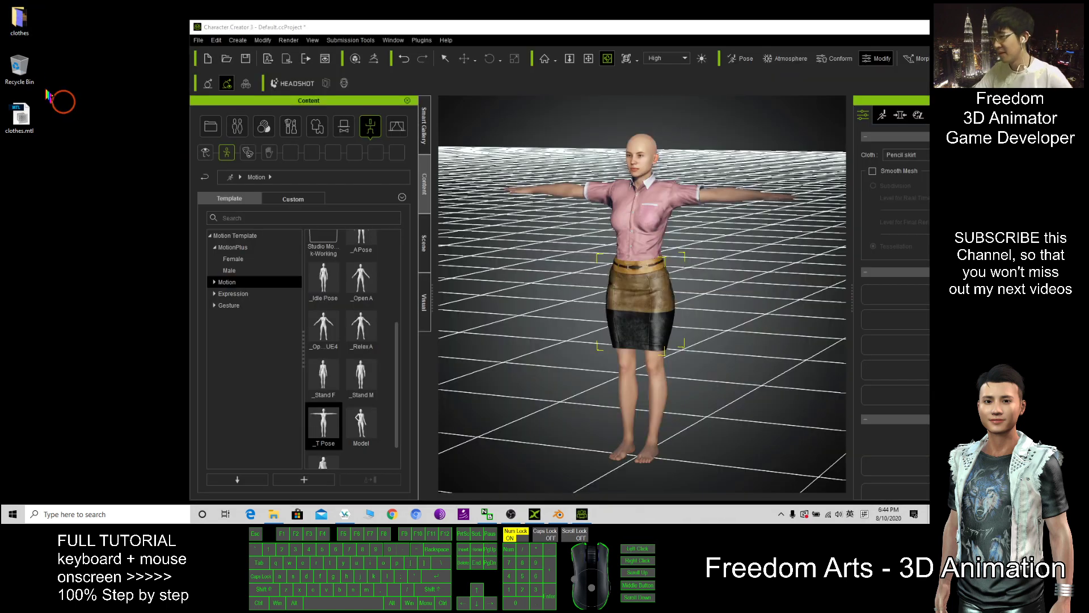
click(26, 69)
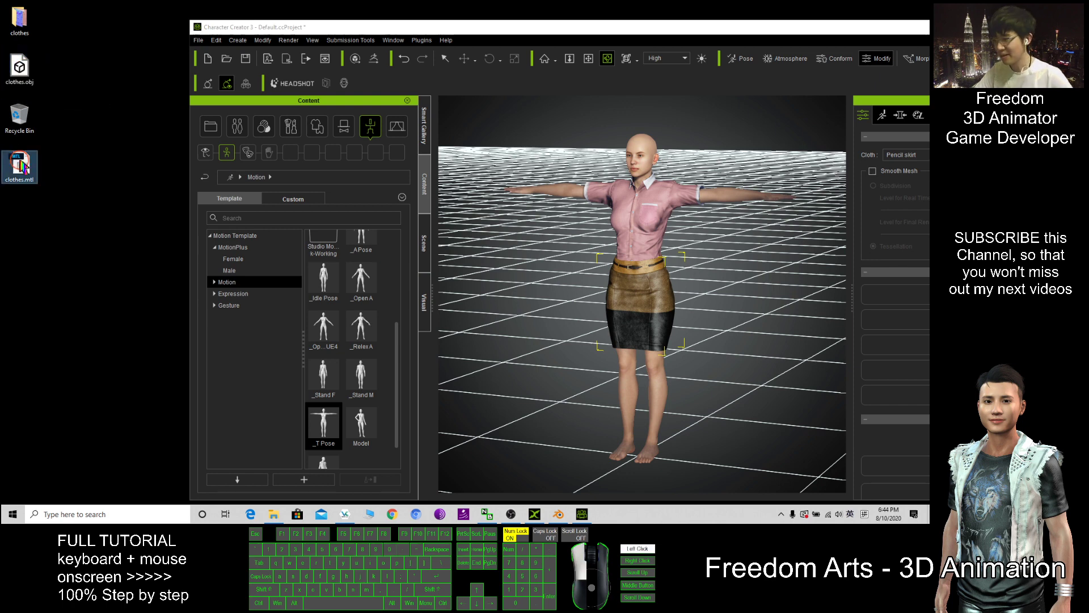
click(23, 25)
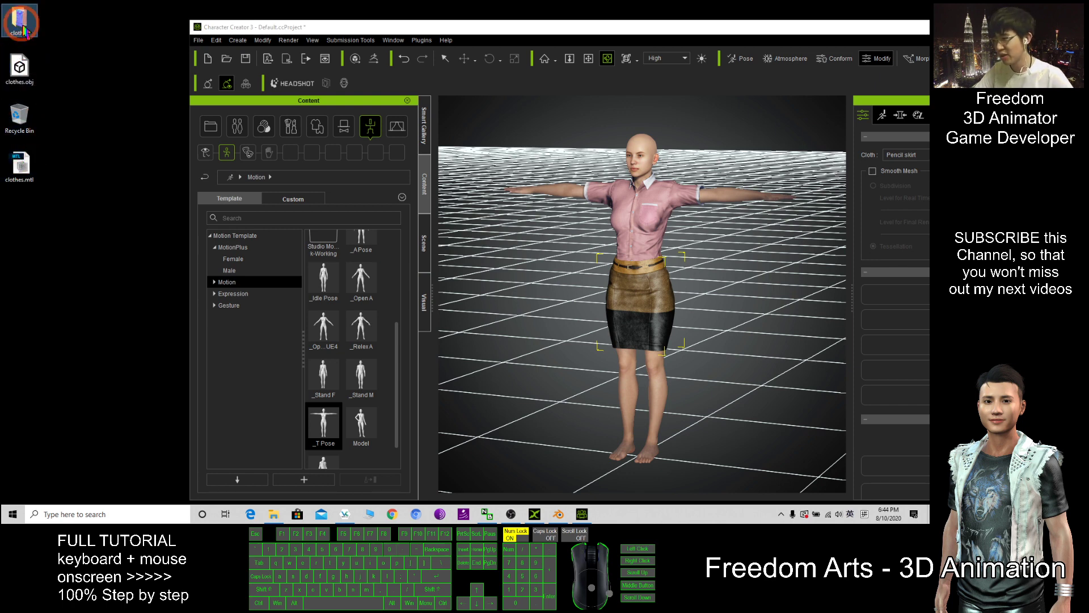
double_click(23, 26)
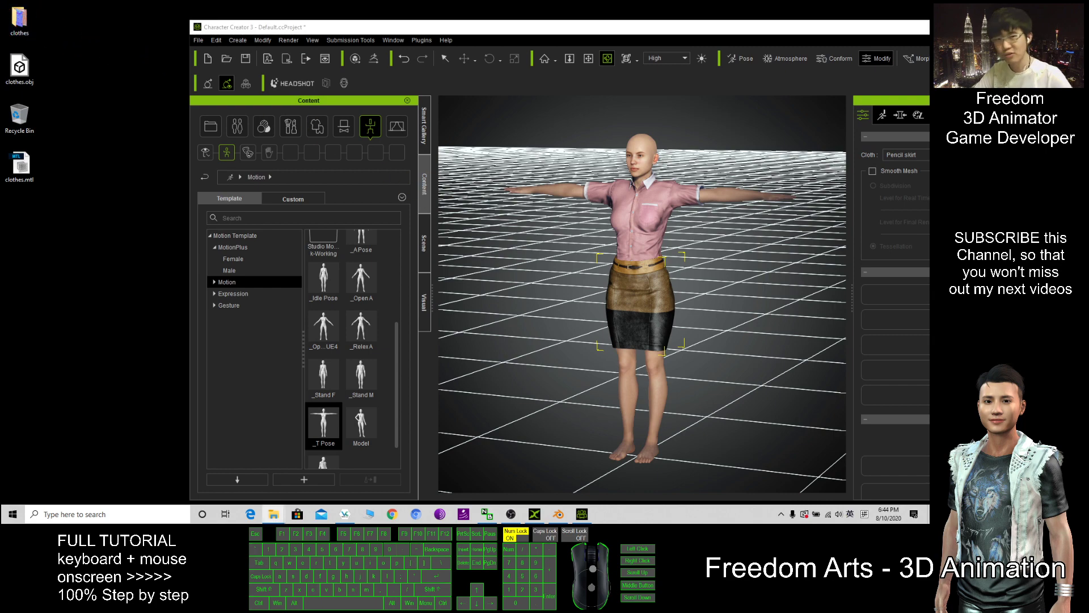
drag(389, 116, 401, 7)
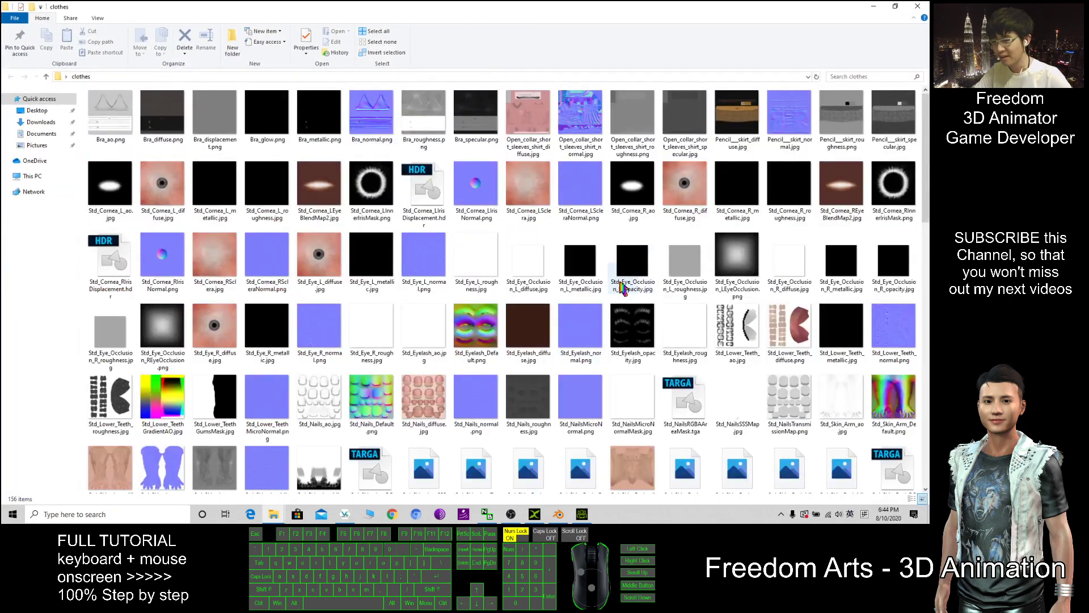
click(918, 5)
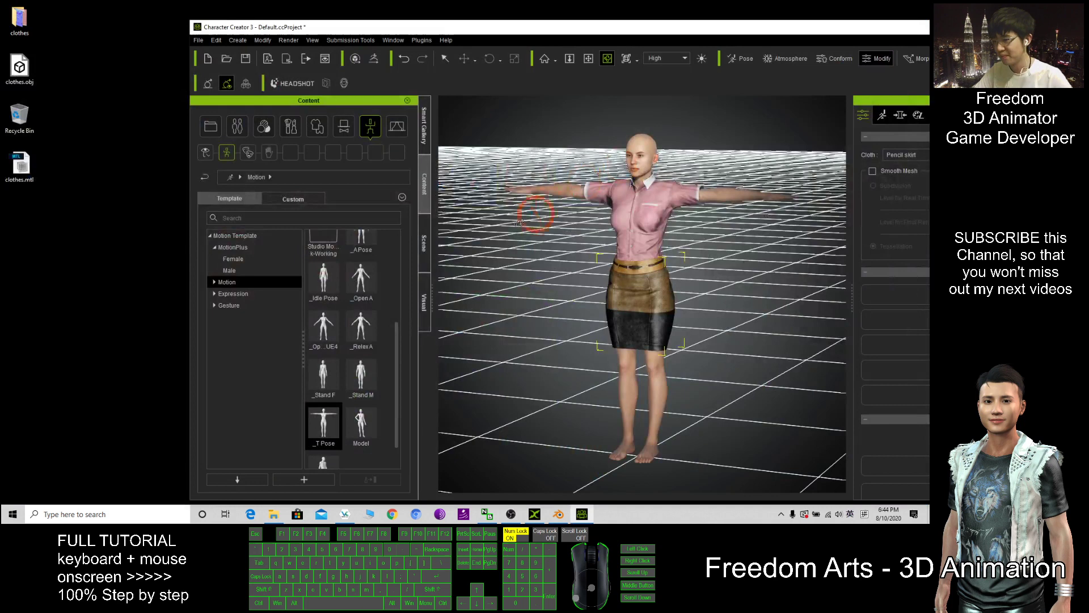
Step: Minimize Character Creator, switch to iClone 3DXchange 7 and load clothes.obj from the desktop into a maximized window
drag(845, 21, 804, 14)
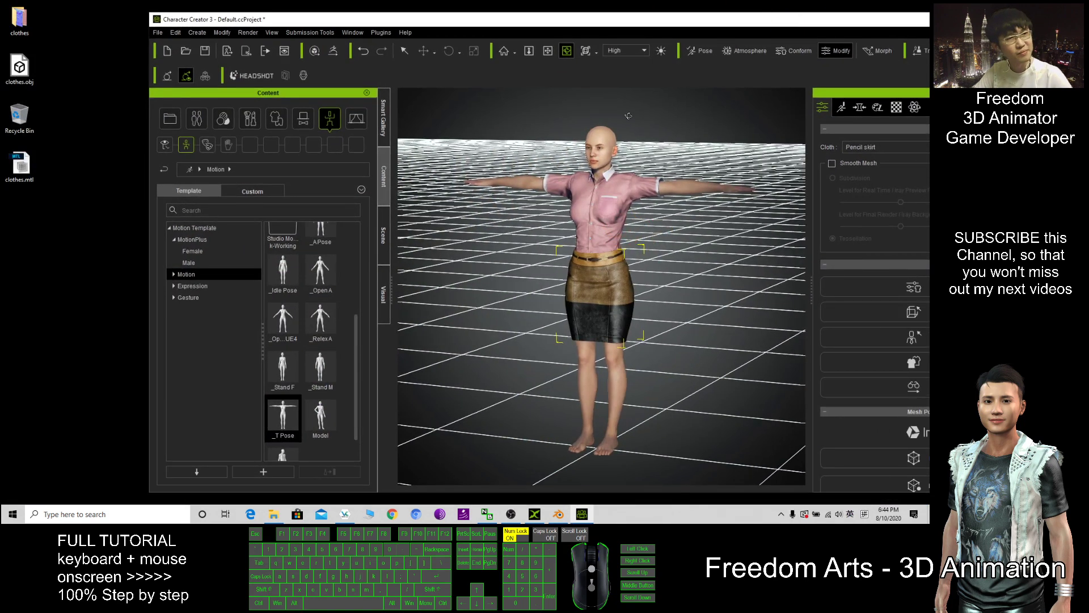
drag(783, 19, 687, 13)
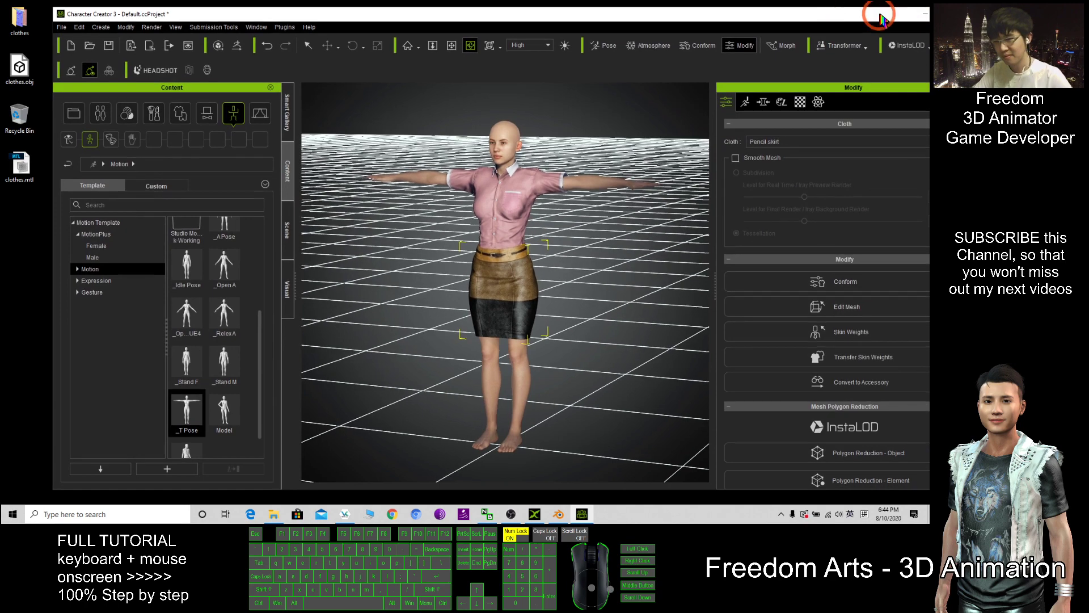
click(925, 15)
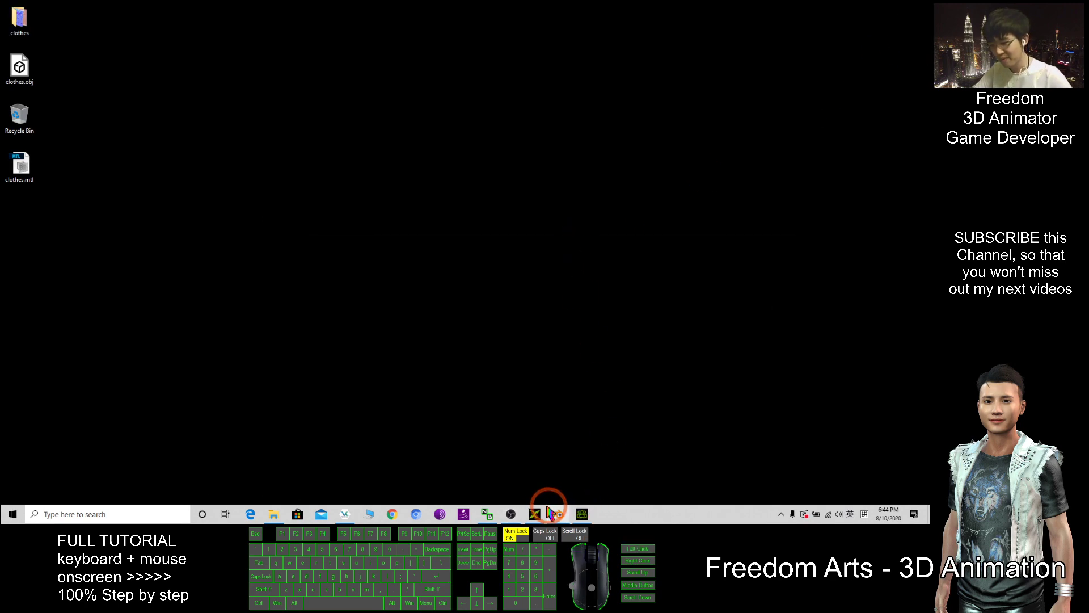
click(534, 514)
drag(567, 6, 501, 27)
drag(17, 80, 525, 276)
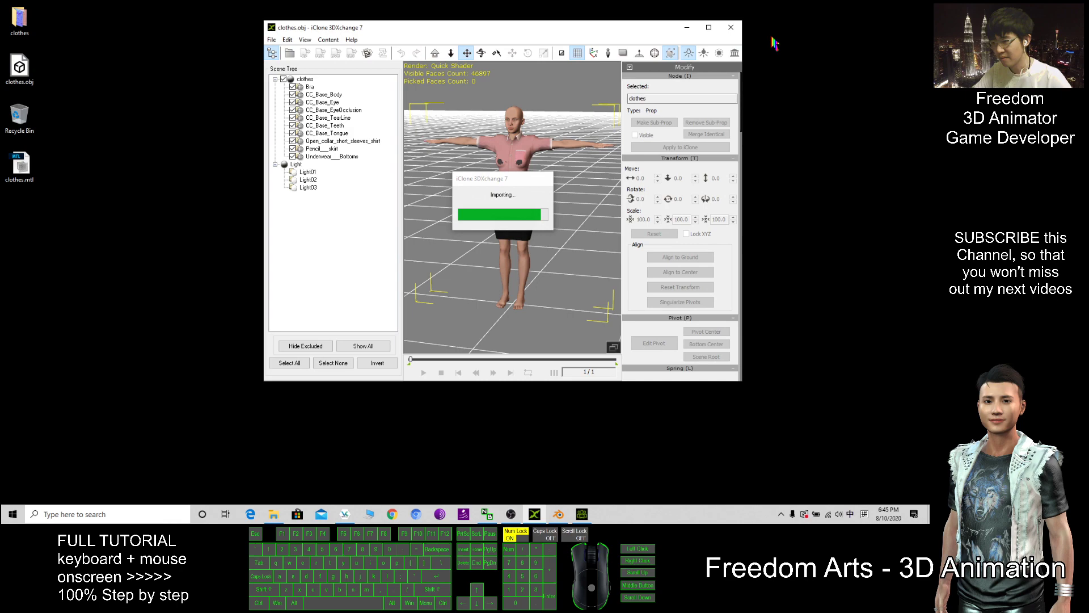
click(709, 27)
Step: Select the open-collar short-sleeve shirt and the pencil skirt together in the imported model
scroll(627, 151, up, 5)
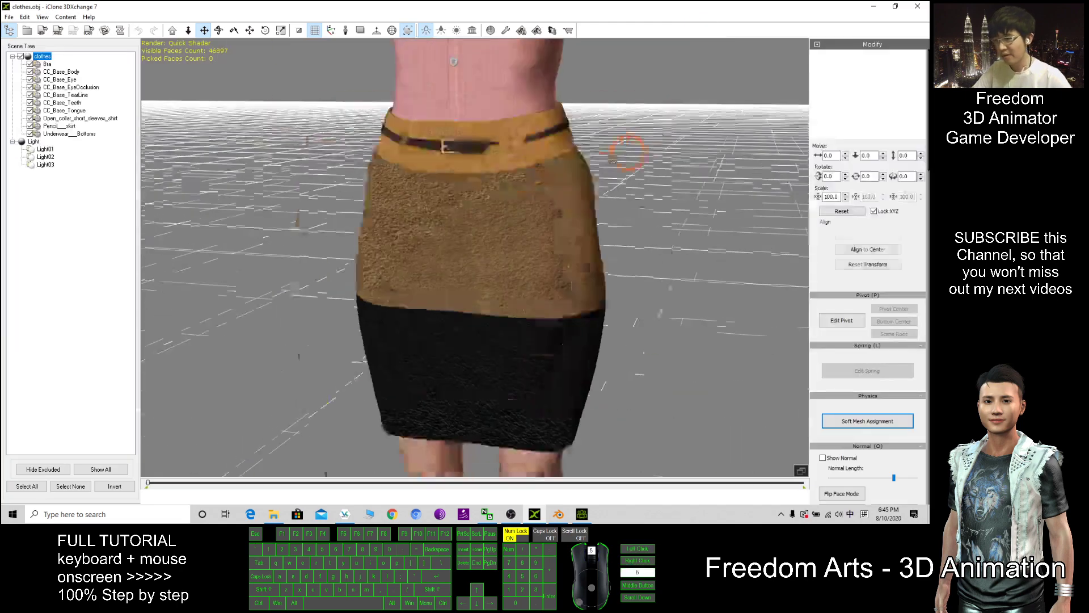
scroll(511, 204, down, 4)
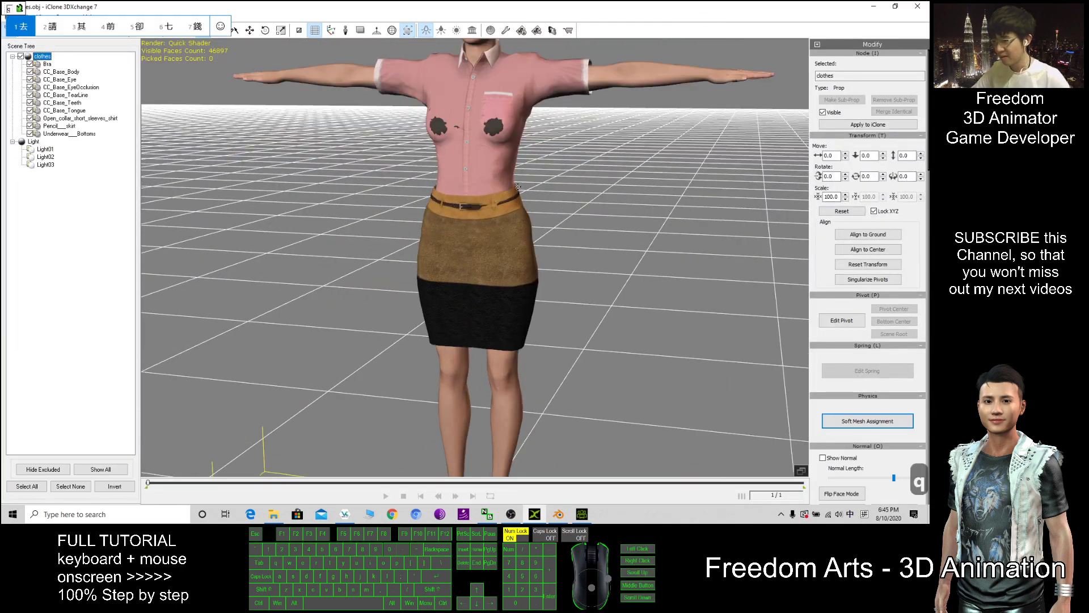
scroll(562, 202, down, 2)
click(544, 214)
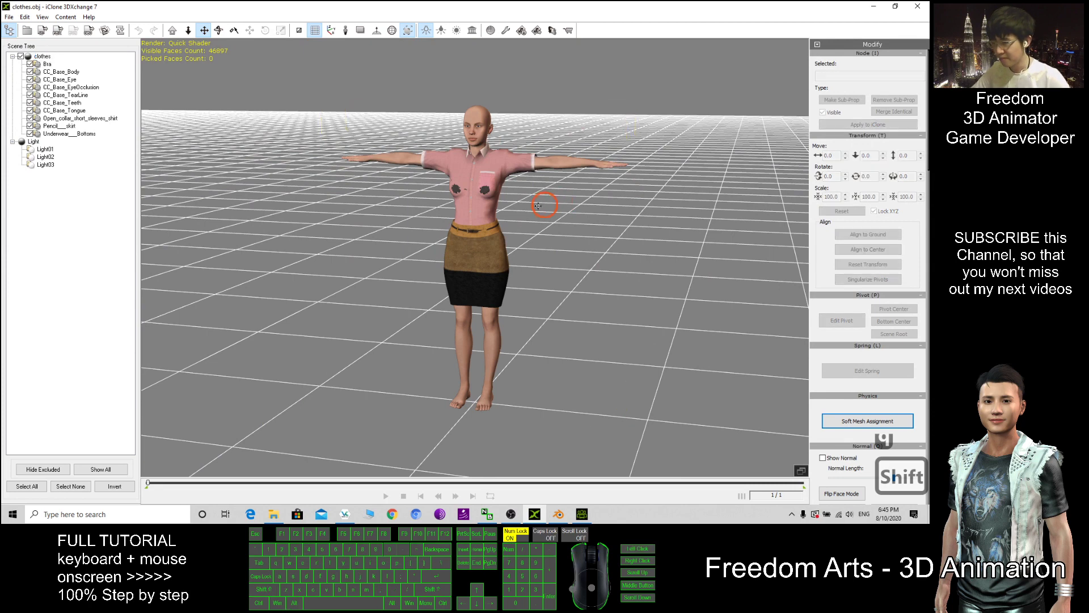
key(q)
click(495, 219)
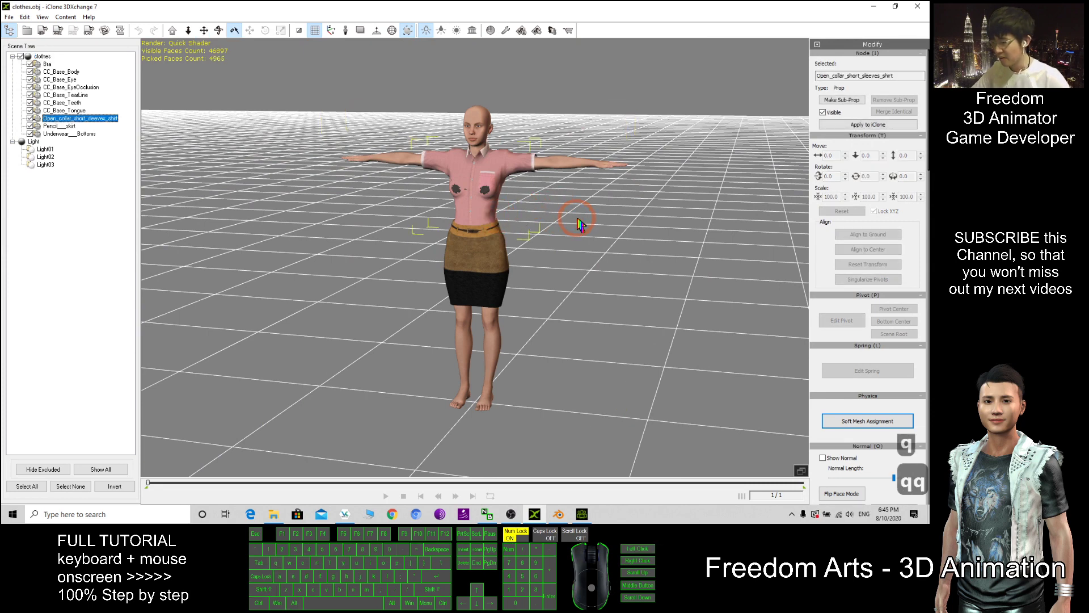
key(q)
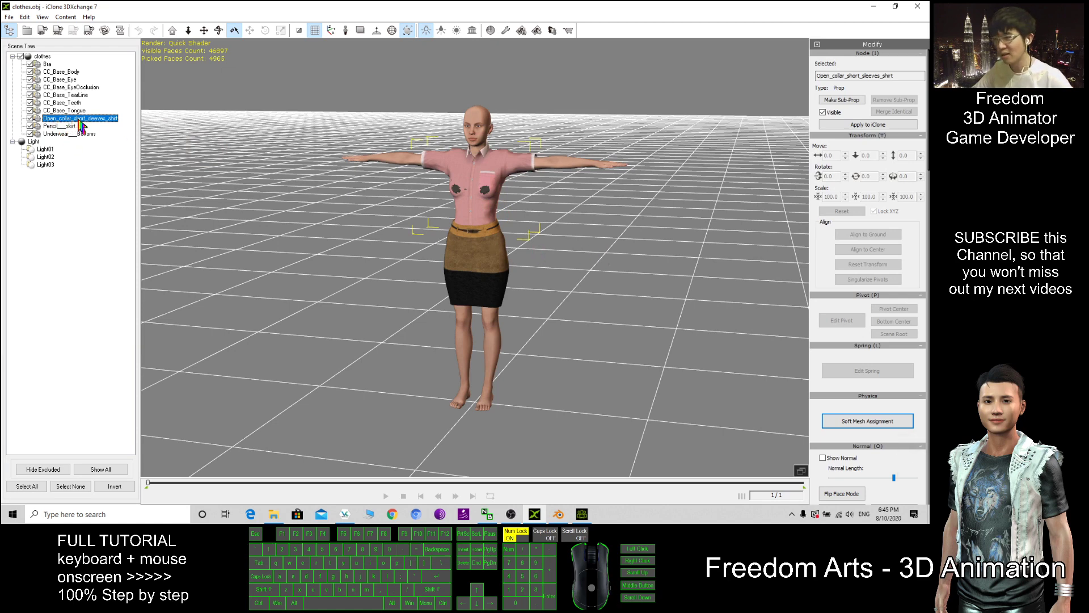
click(496, 264)
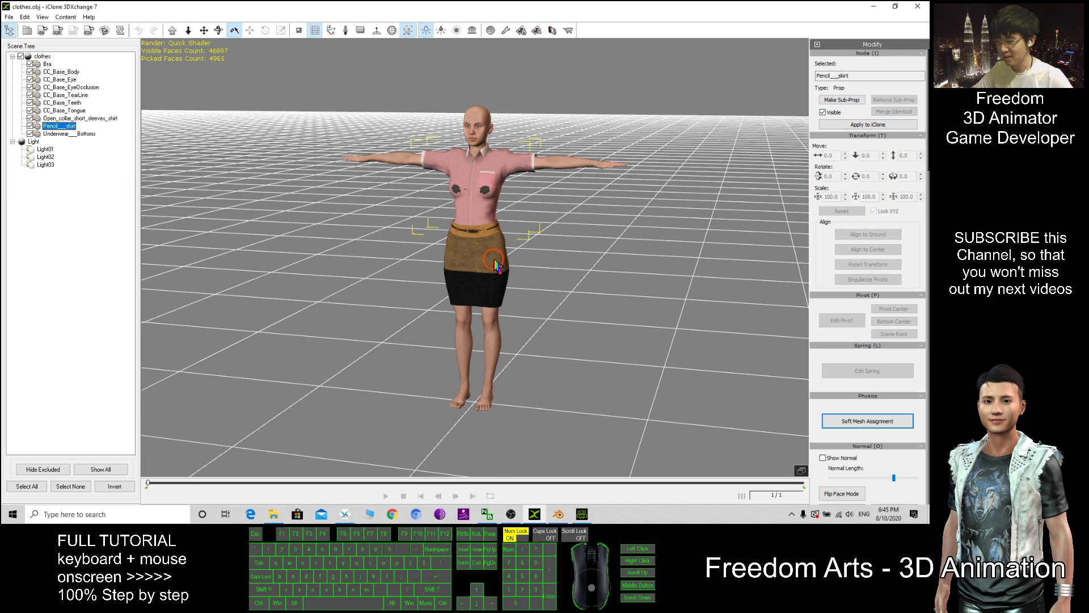
shift+click(65, 118)
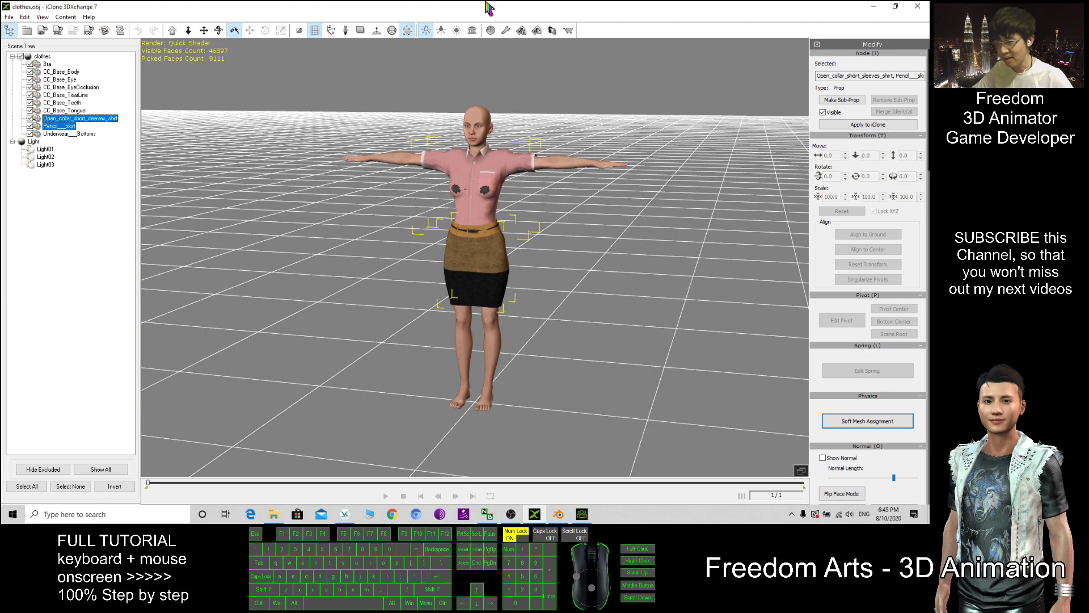
Step: Shrink the 3DXchange window to uncover the desktop and start an OBJ export of the selected shirt and pencil skirt
drag(490, 7, 600, 38)
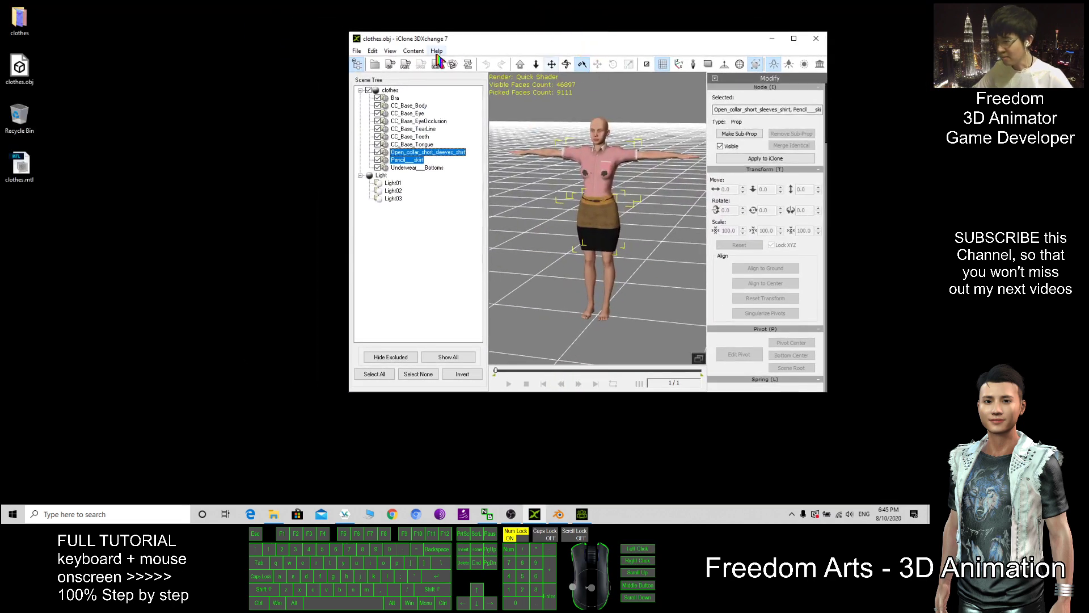
click(357, 51)
click(401, 37)
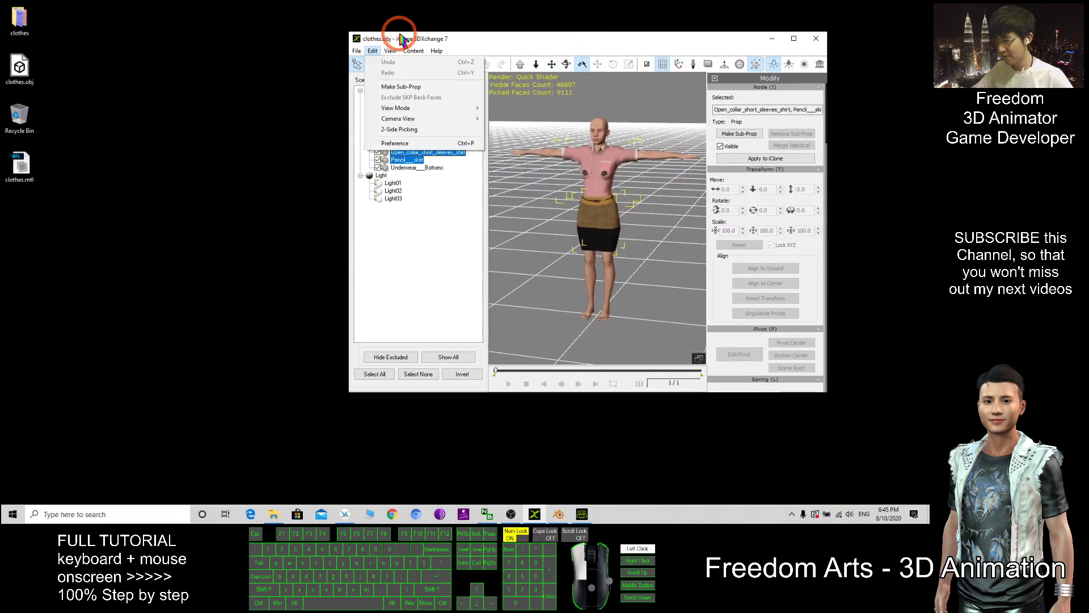
click(436, 64)
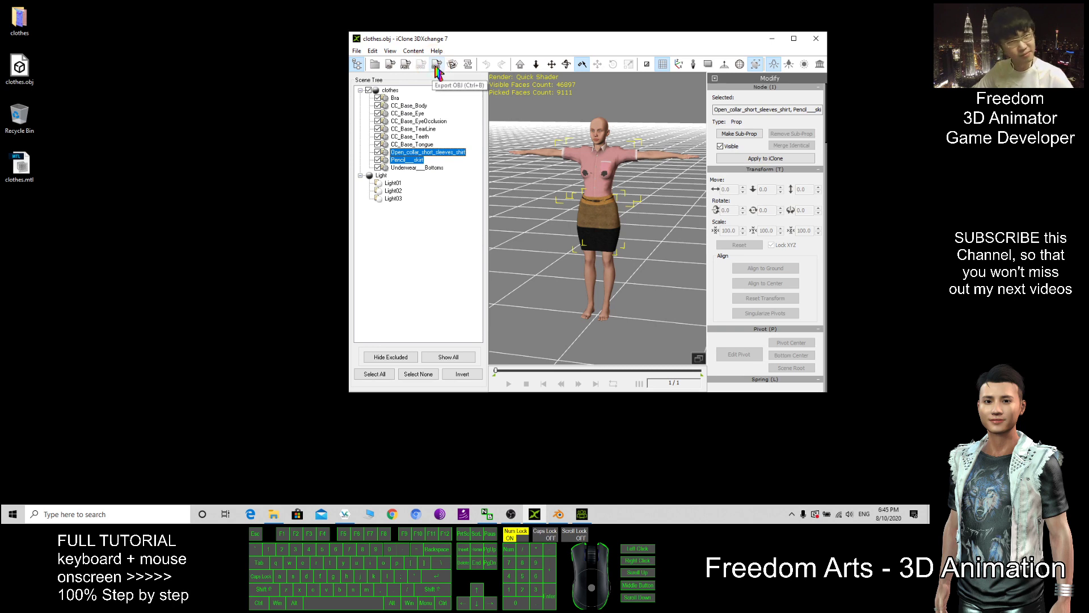
click(438, 67)
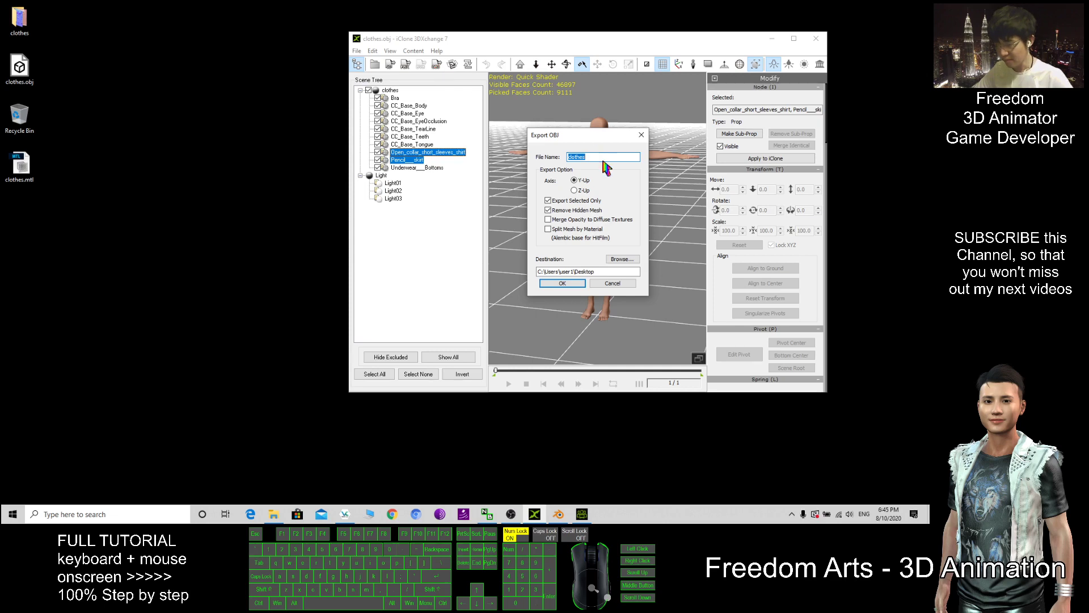
Step: Create a new desktop folder named for blender and open it
right_click(12, 223)
click(53, 288)
click(128, 290)
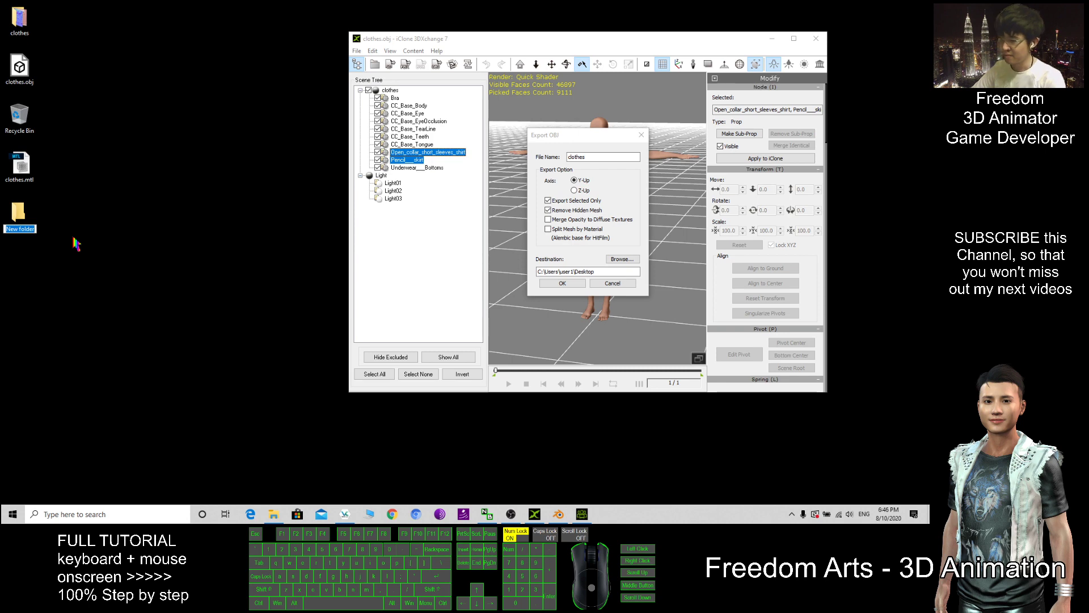
text(for blender)
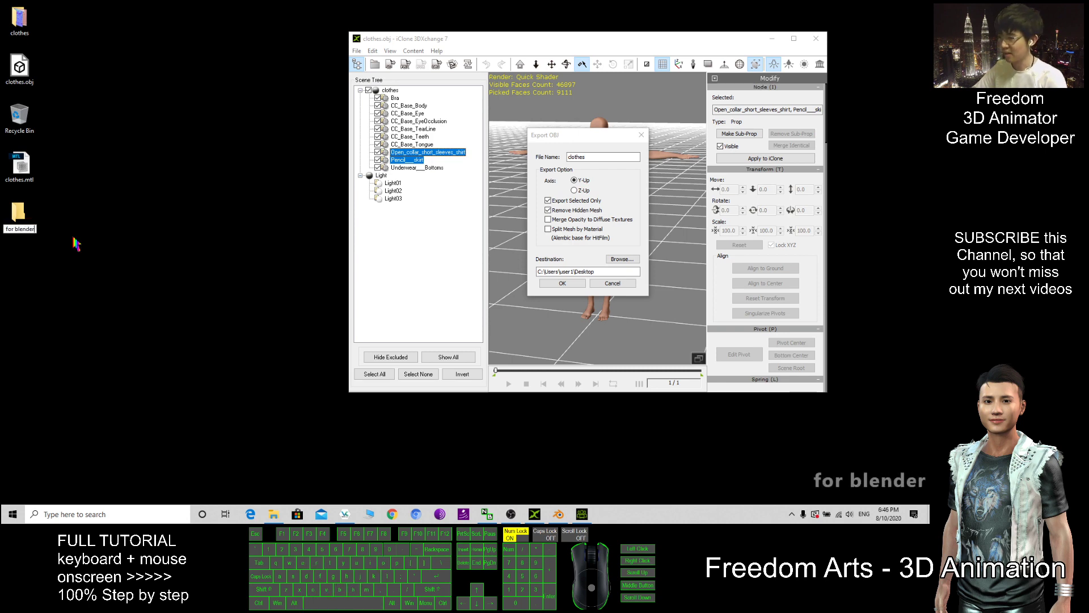
key(Return)
key(Return)
Step: Copy the path of the for blender folder and set it as the OBJ export destination
drag(628, 7, 290, 49)
click(141, 121)
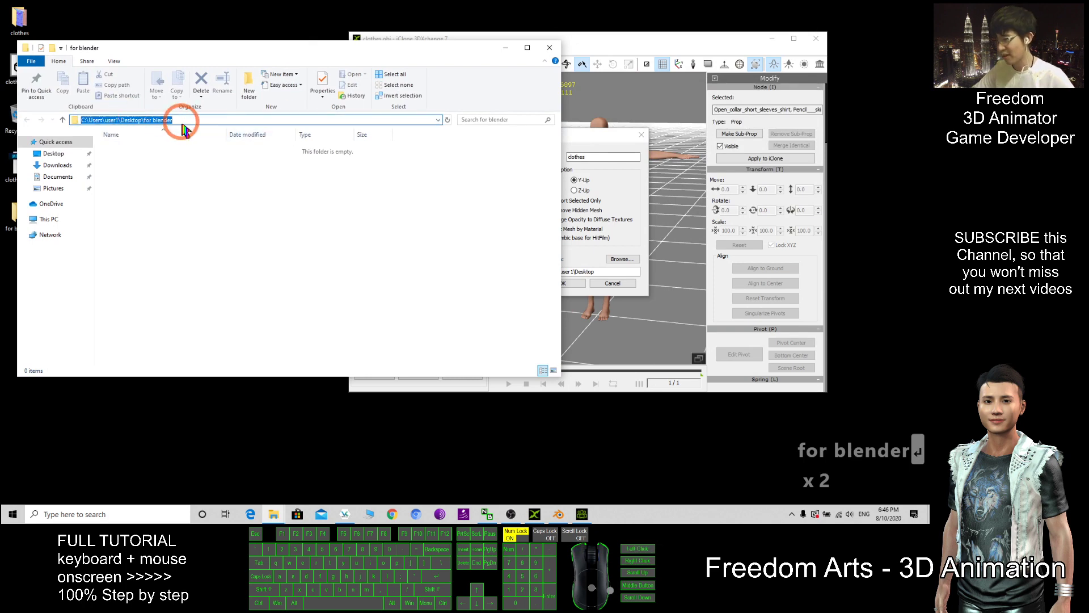
key(ctrl+c)
click(577, 123)
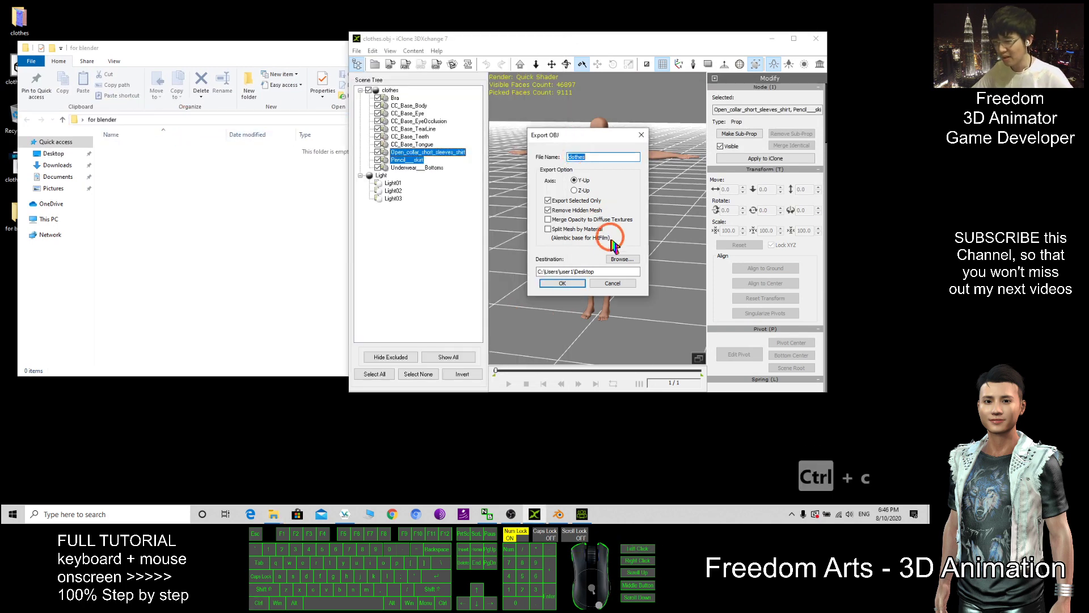
double_click(610, 271)
key(ctrl+v)
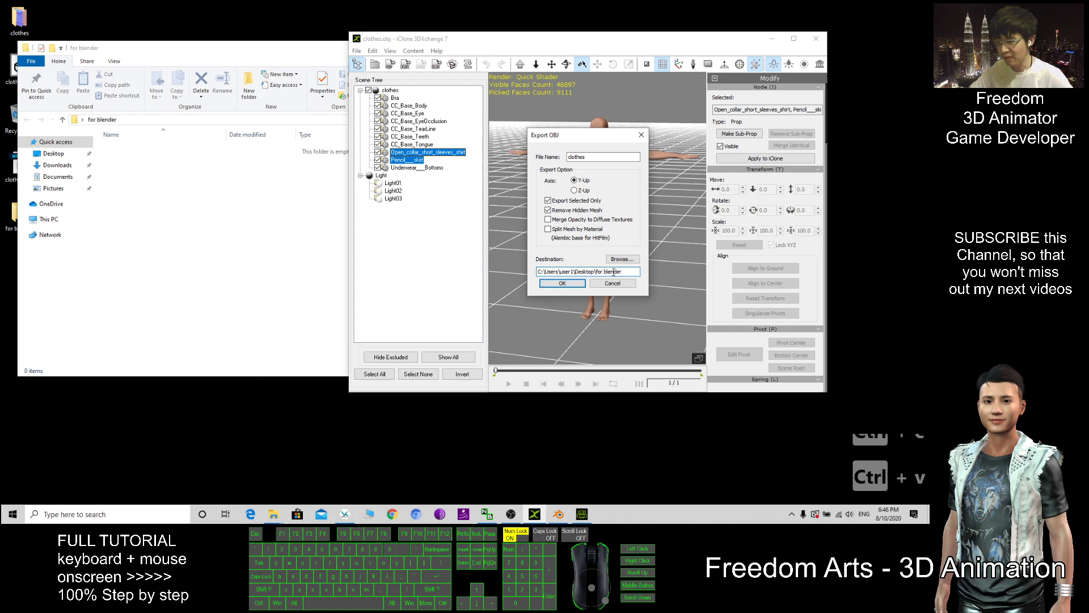
Step: Export only the selected garments as clothes with the Y-Up axis, and select the exported clothes.obj in the for blender folder
click(548, 201)
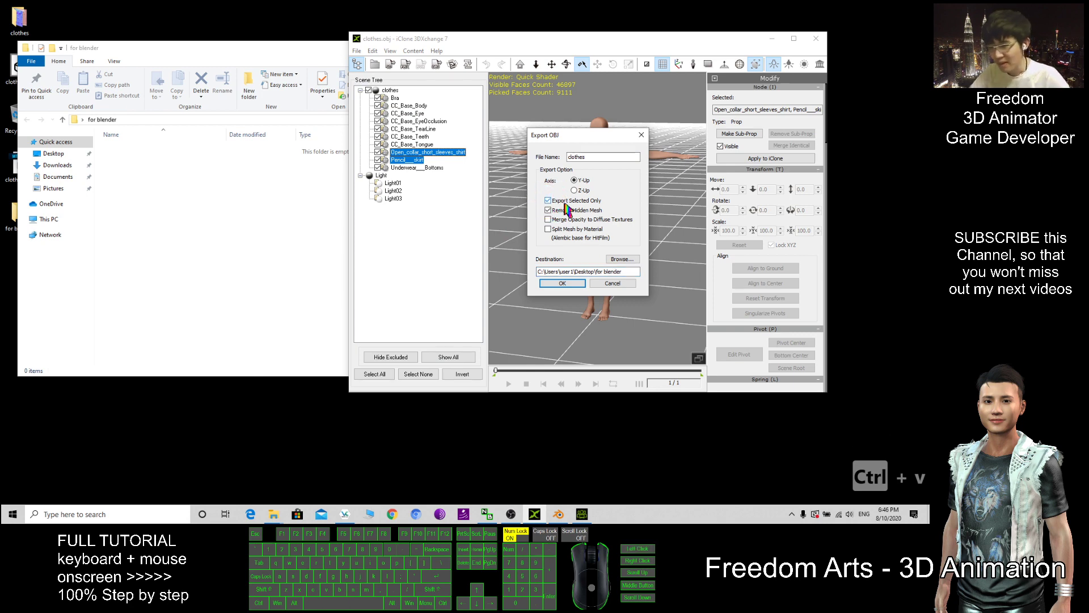
drag(590, 135, 426, 144)
click(588, 168)
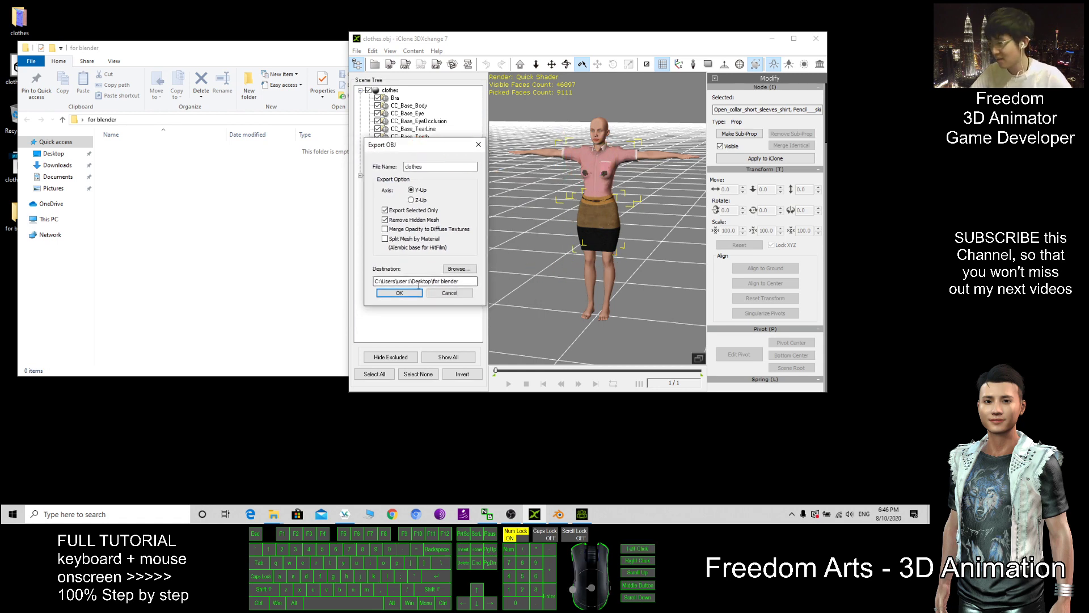
click(400, 292)
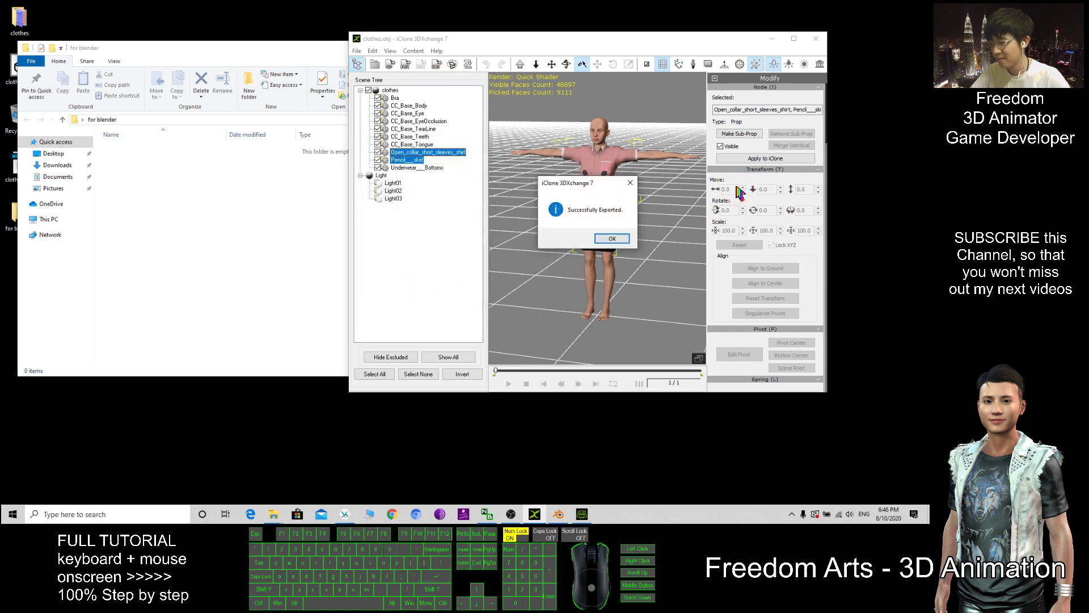
click(126, 169)
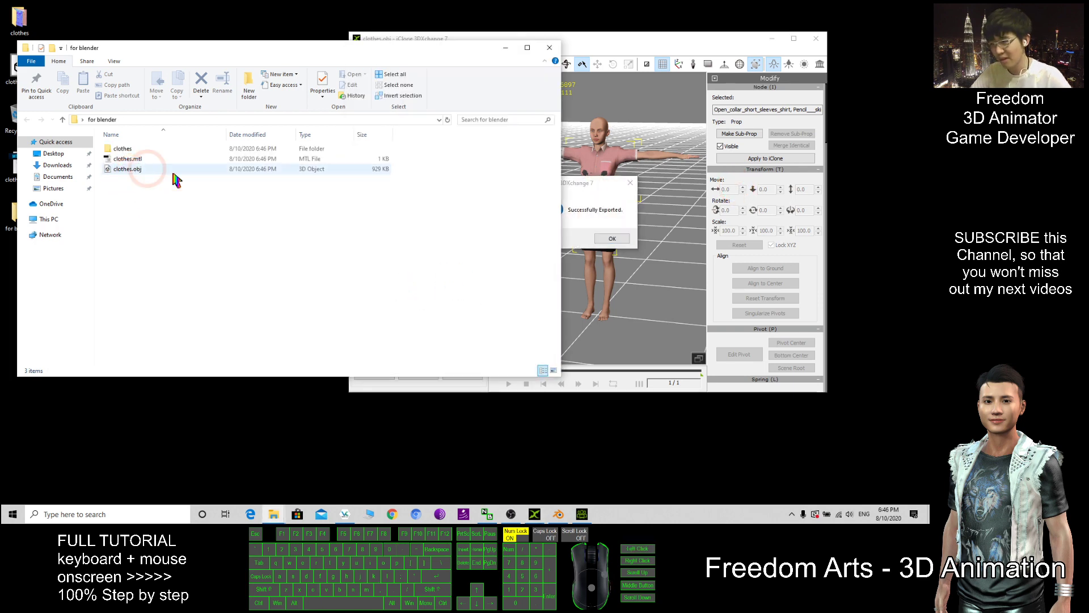
click(580, 187)
click(612, 239)
click(124, 164)
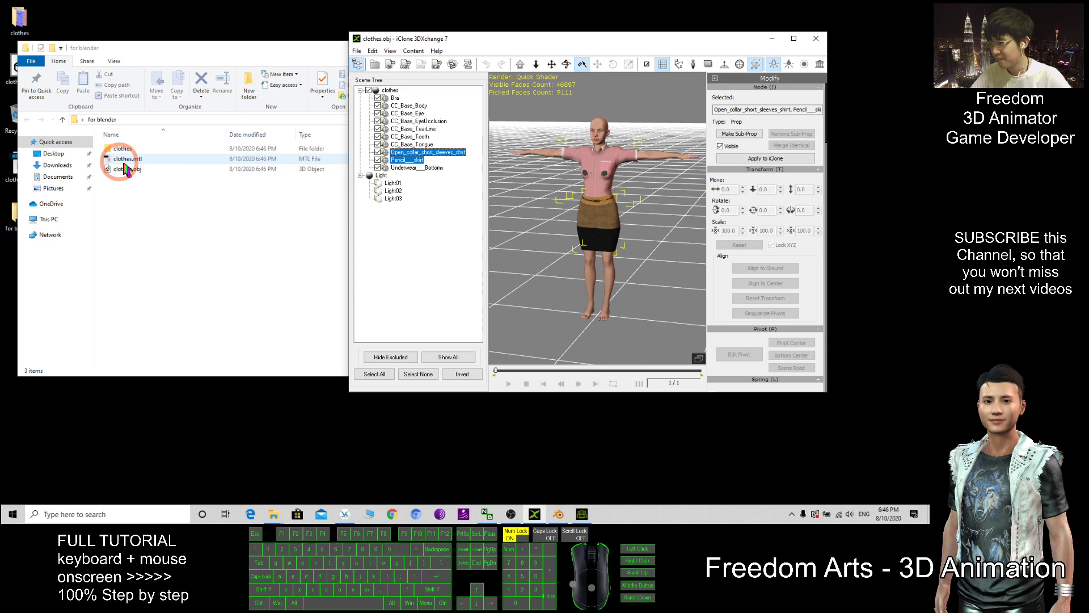
click(126, 169)
Step: Switch to Blender, move its window beside the folder, and delete the default cube, camera and light
click(558, 514)
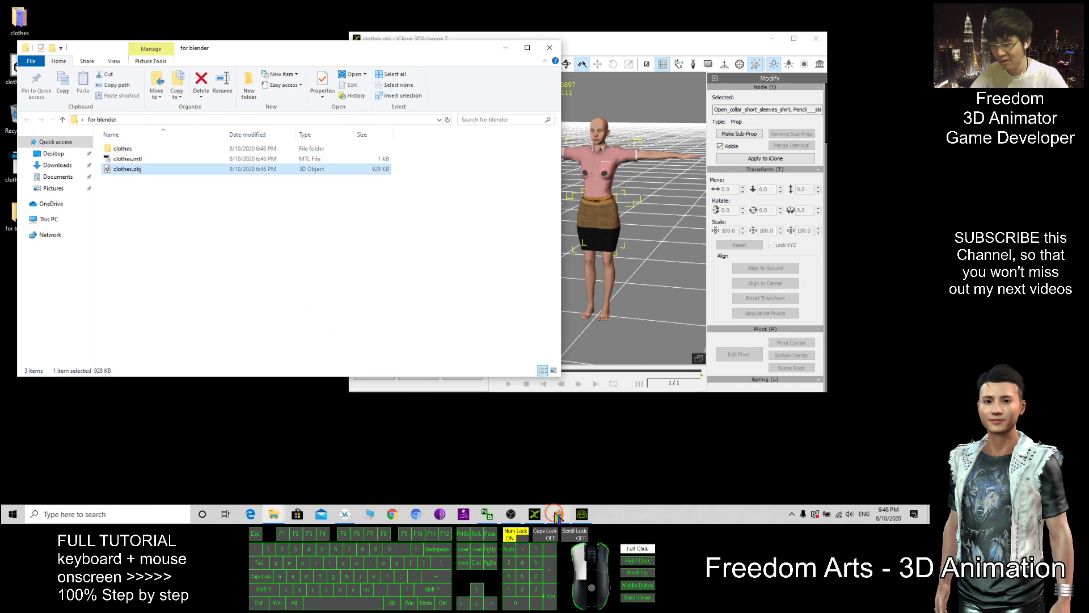
drag(437, 5, 661, 40)
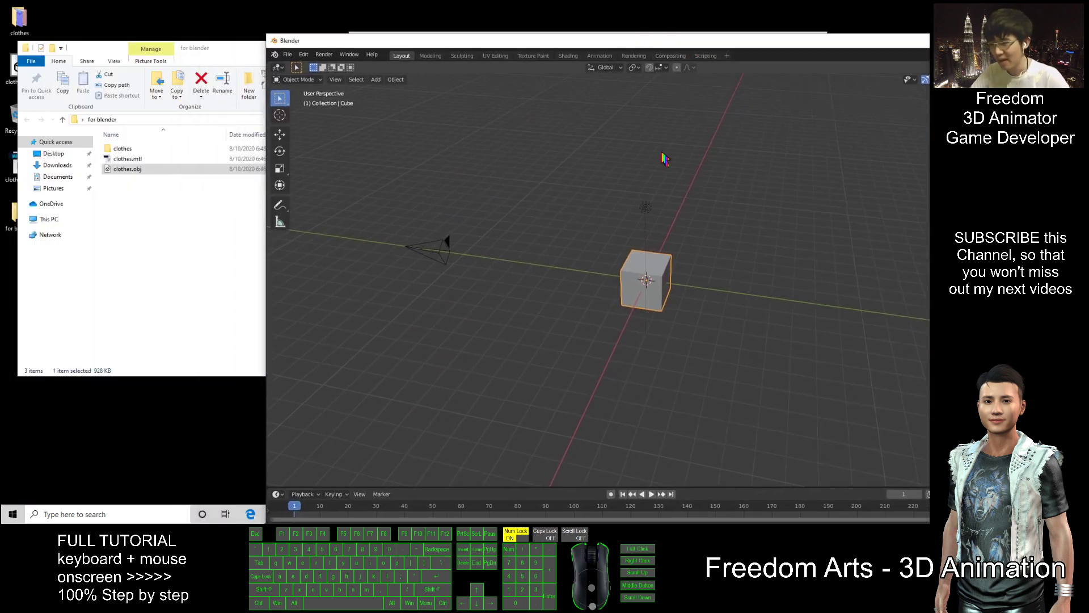
drag(377, 165, 839, 383)
key(Delete)
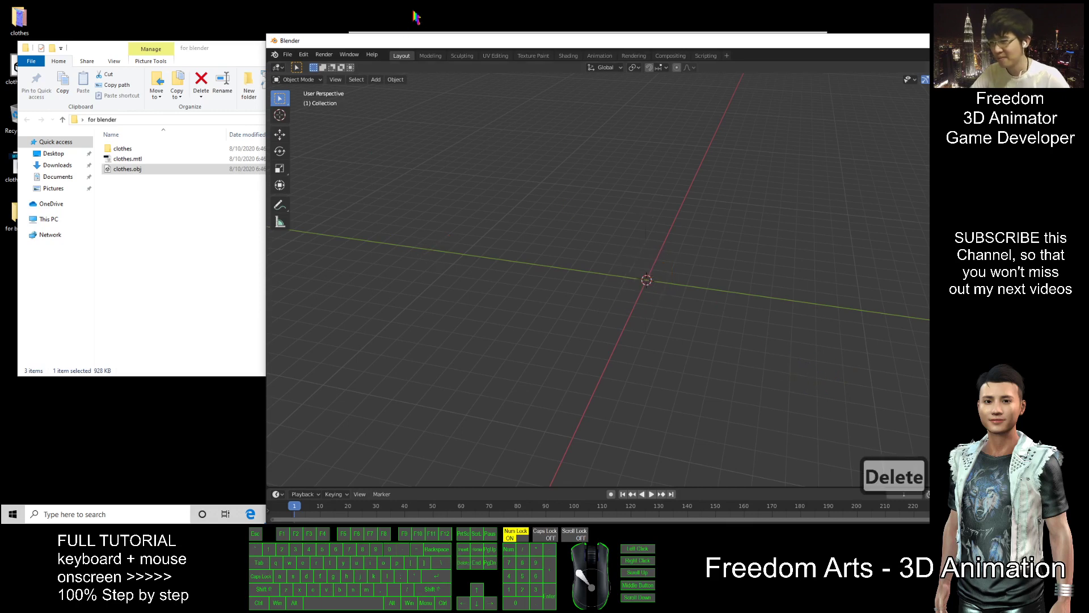
Step: Import clothes.obj as a Wavefront OBJ from the for blender folder on the desktop, using the folder's copied path
drag(421, 41, 536, 38)
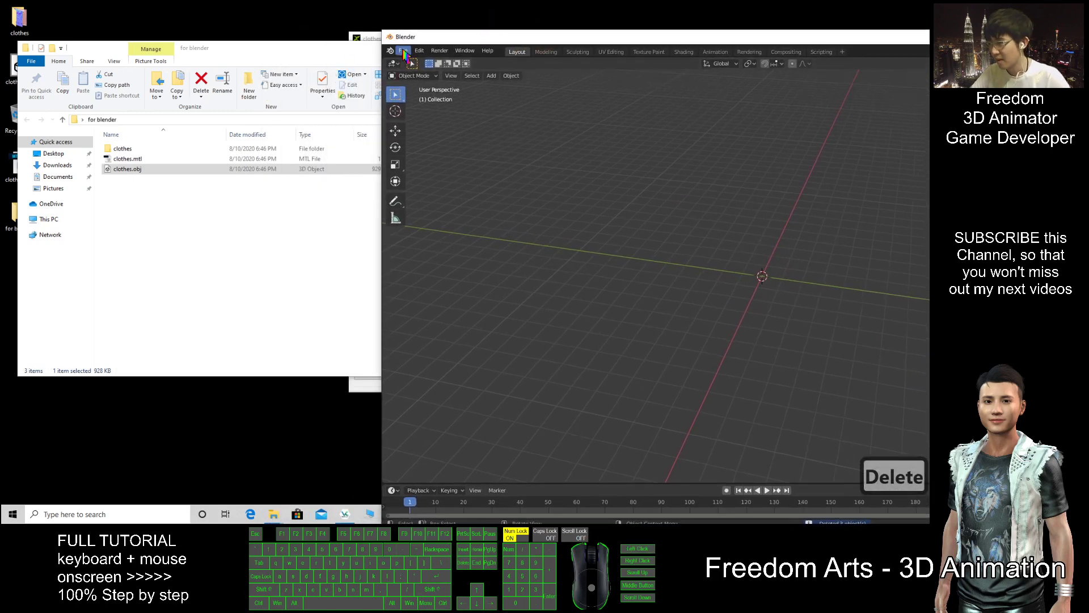
click(403, 50)
click(441, 181)
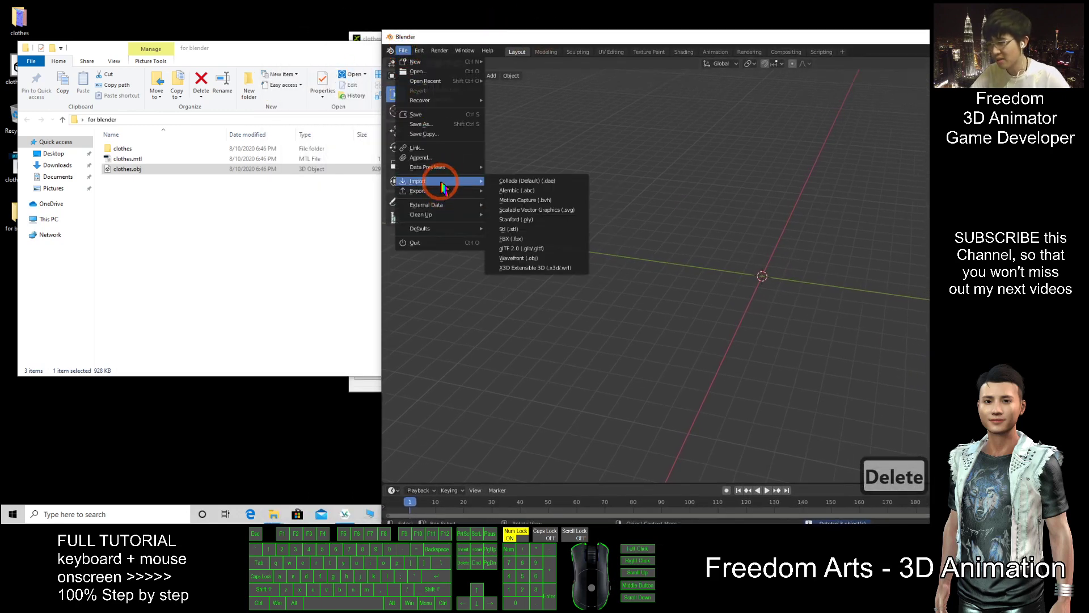
click(524, 259)
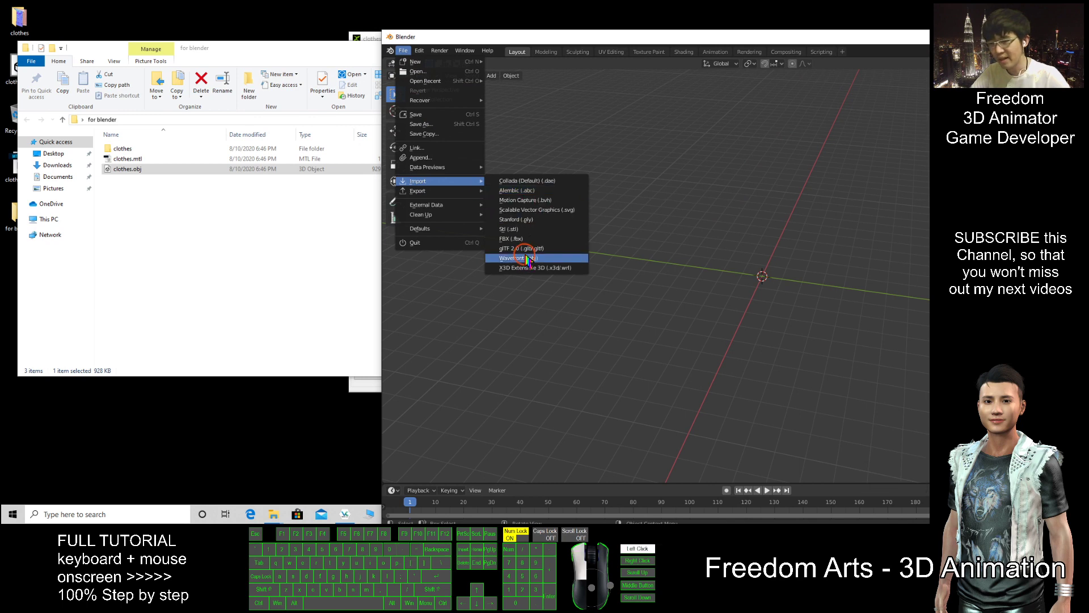
click(236, 48)
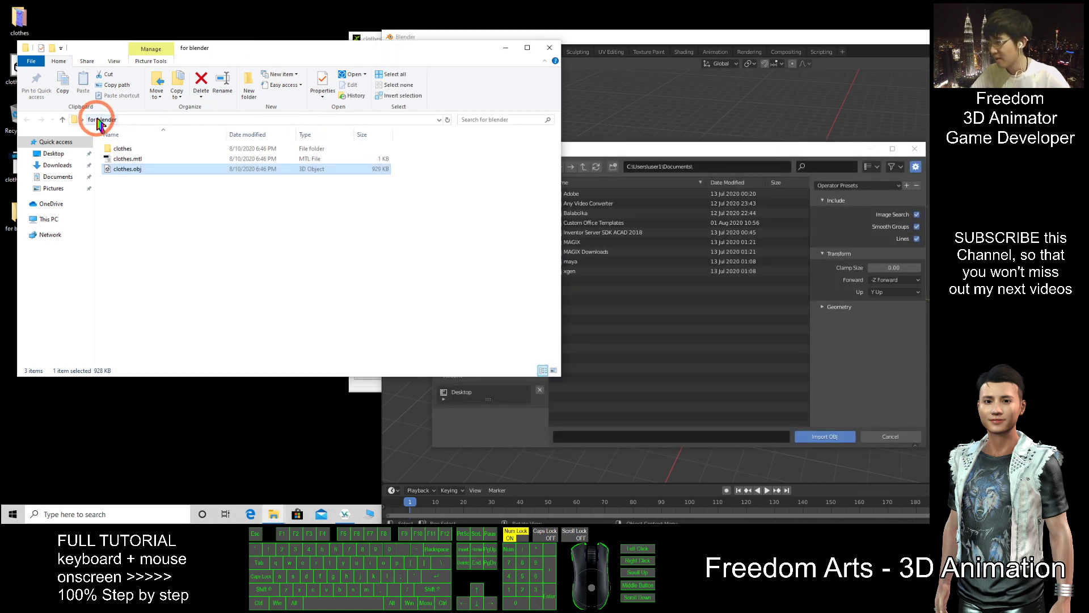
click(147, 119)
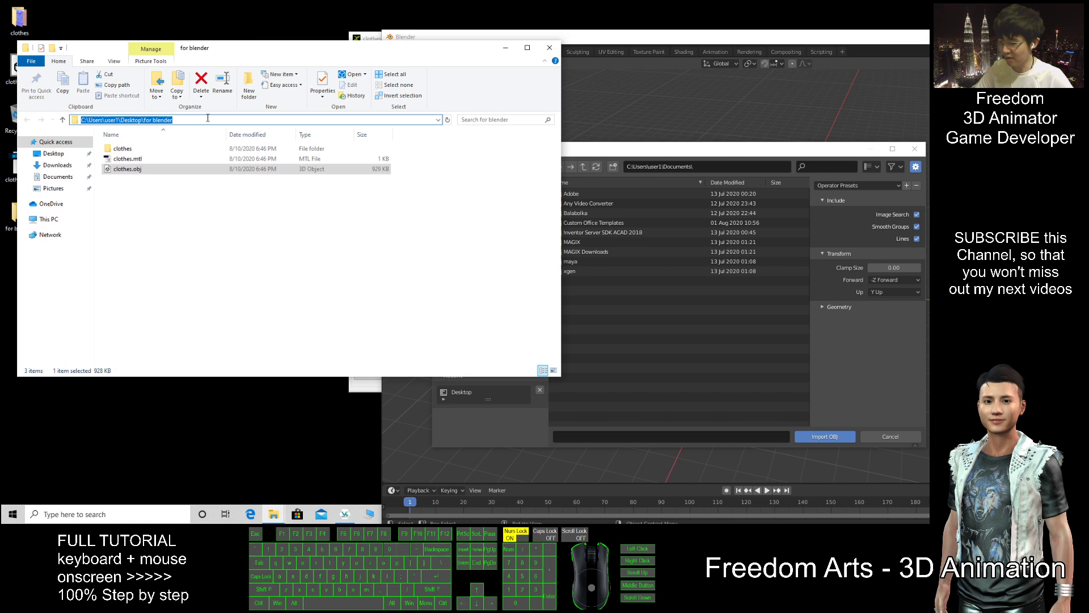
key(ctrl+c)
click(697, 146)
click(708, 167)
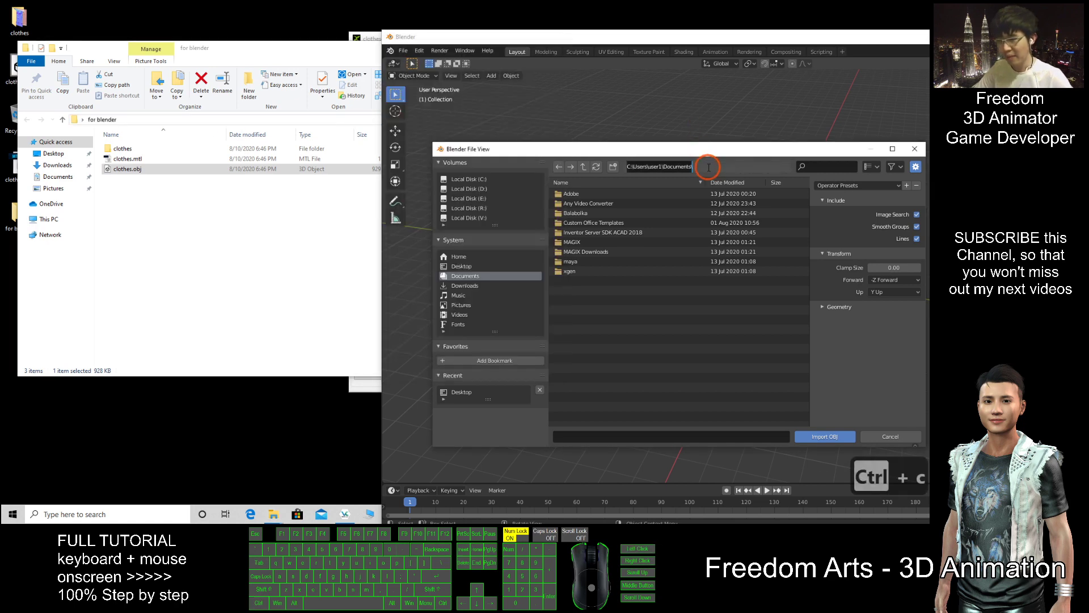
key(ctrl+v)
key(Return)
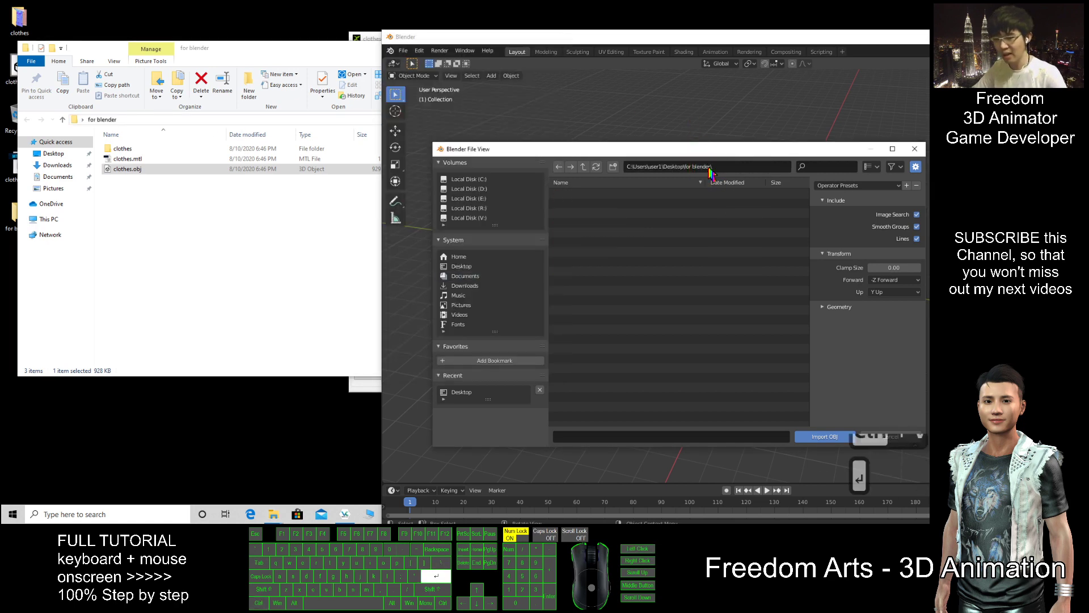
click(576, 216)
click(577, 219)
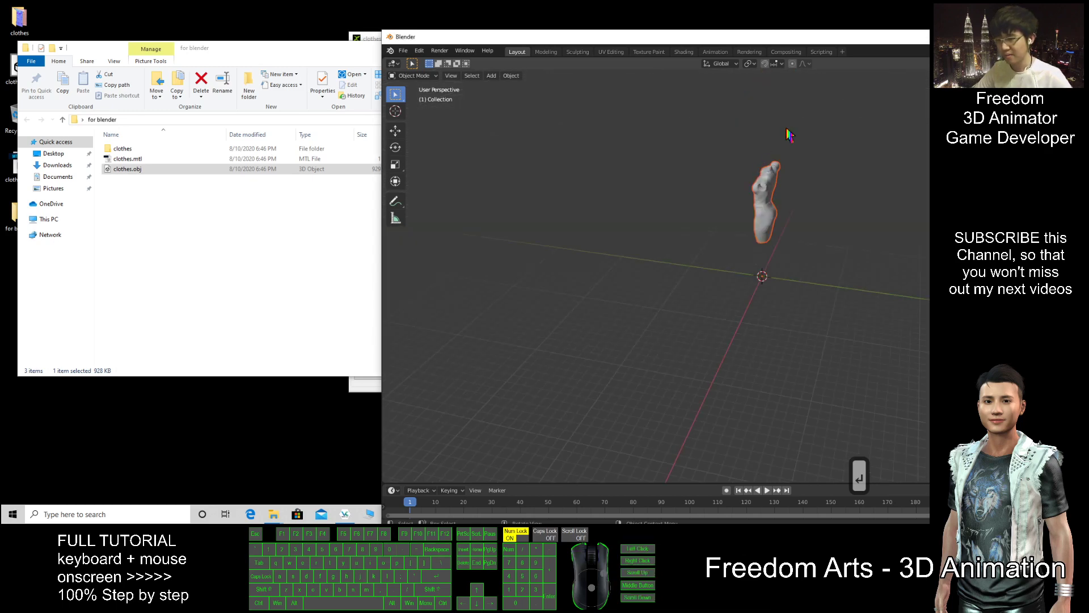
Step: Maximize the Blender window and expand the clothes object in the scene hierarchy down to its shirt and skirt materials
double_click(579, 36)
scroll(488, 232, down, 5)
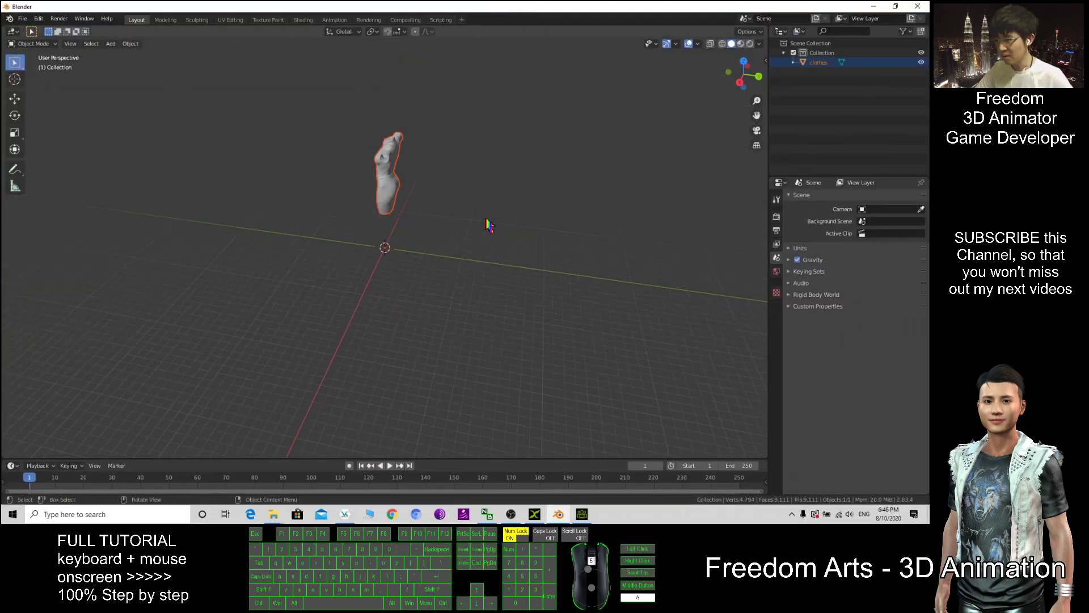
shift+middle_drag(495, 220, 370, 312)
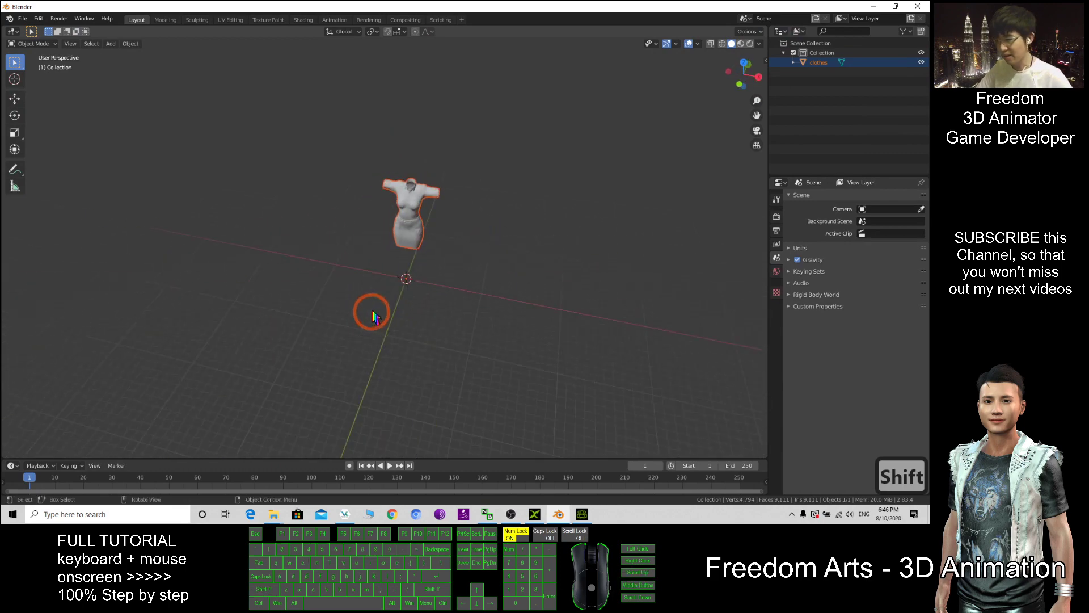
scroll(516, 225, up, 4)
shift+middle_drag(517, 225, 540, 295)
click(540, 294)
click(794, 62)
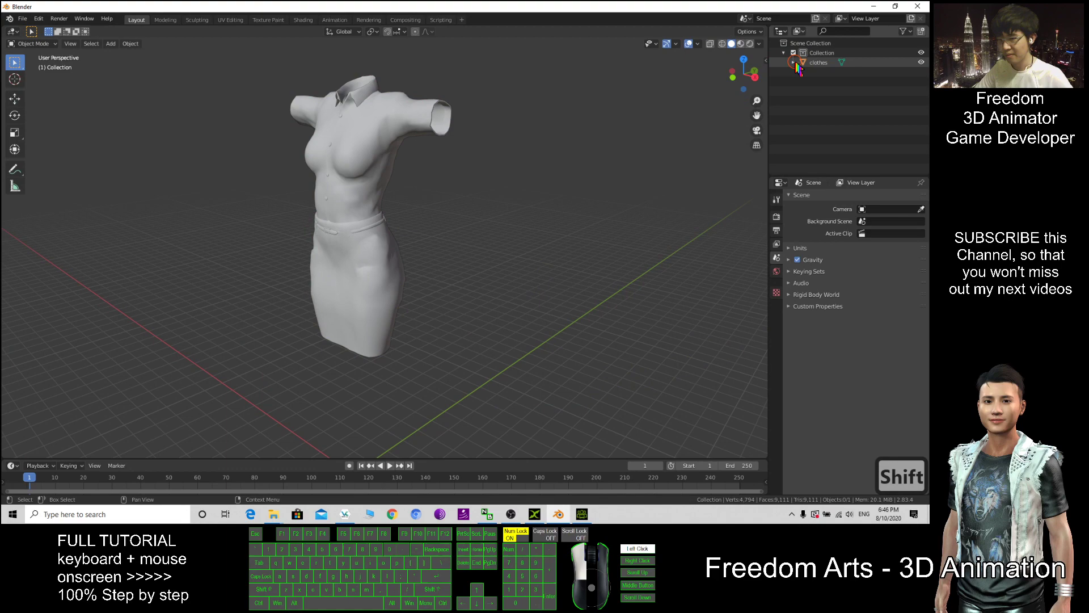
click(804, 72)
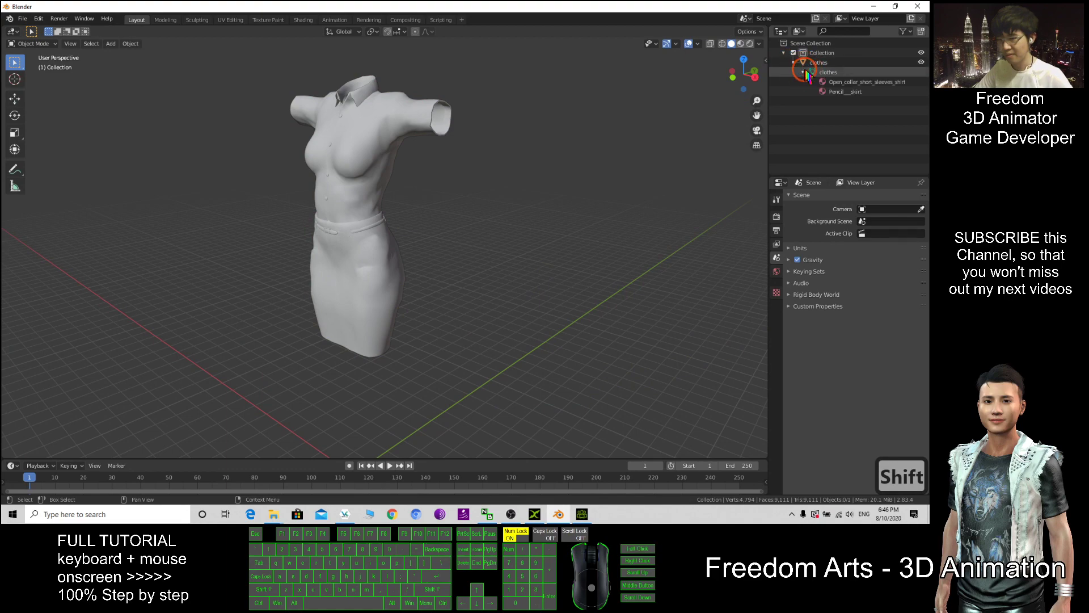
Step: Select the clothes object and switch the viewport shading to Material Preview
click(360, 243)
scroll(449, 280, down, 3)
middle_drag(448, 280, 428, 294)
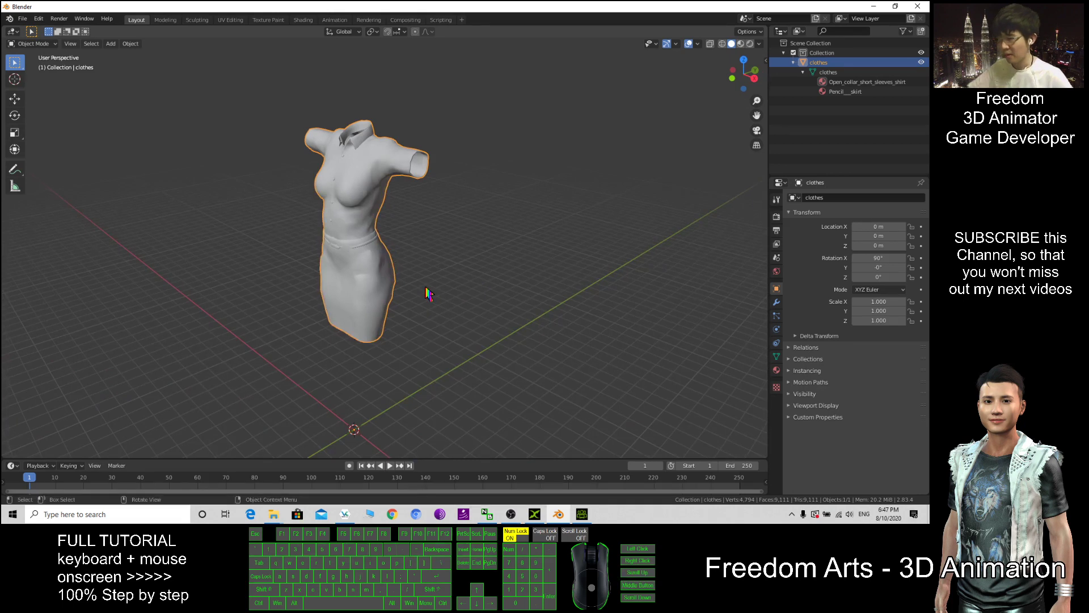
middle_drag(372, 245, 408, 226)
click(741, 44)
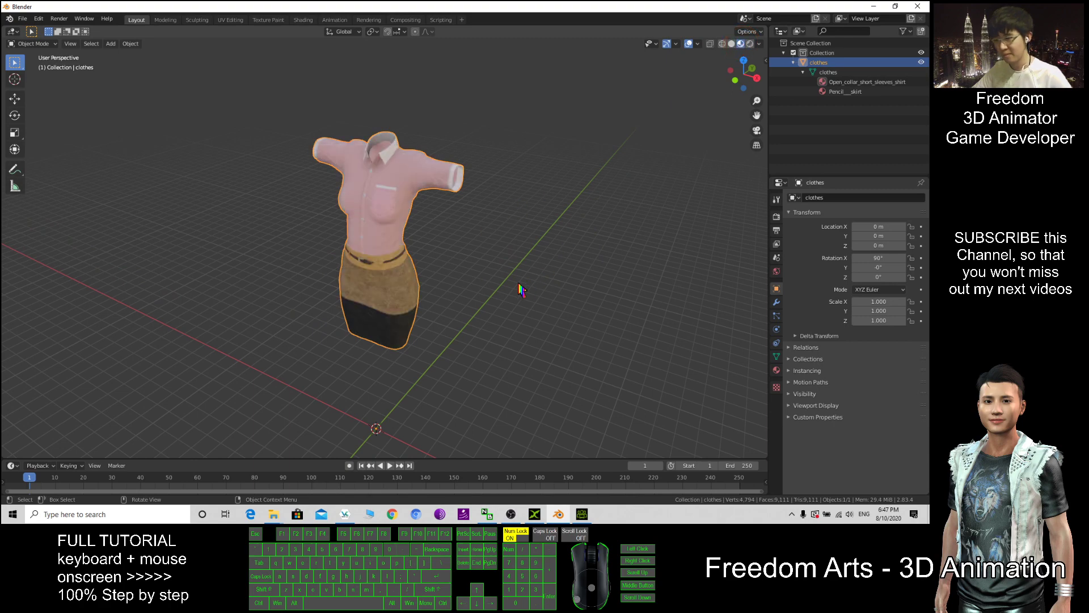
Step: Examine the textured shirt and pencil skirt up close from several angles
middle_drag(514, 289, 555, 285)
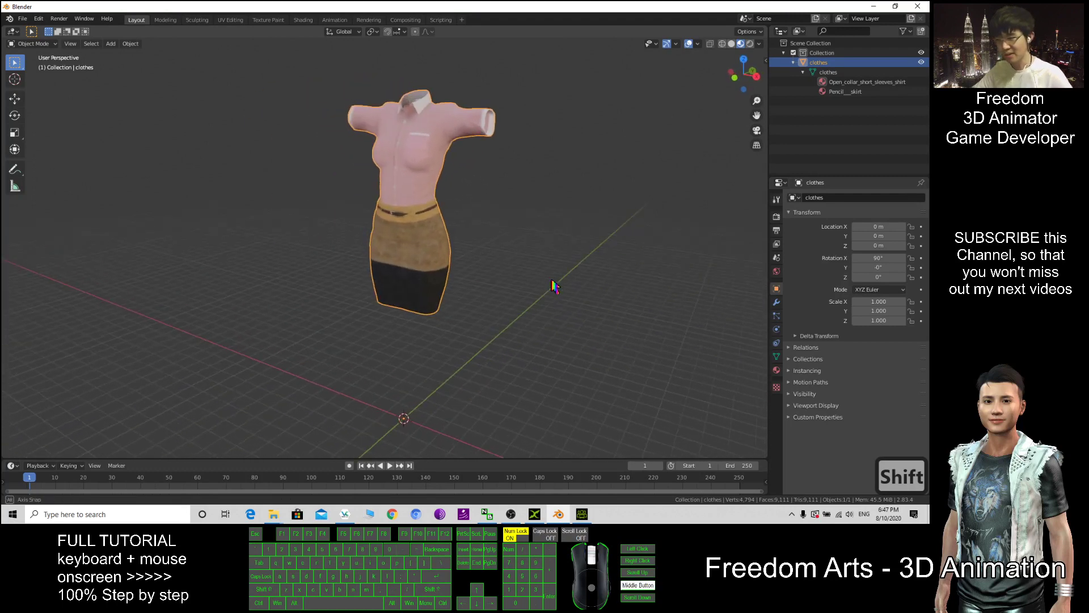
click(561, 222)
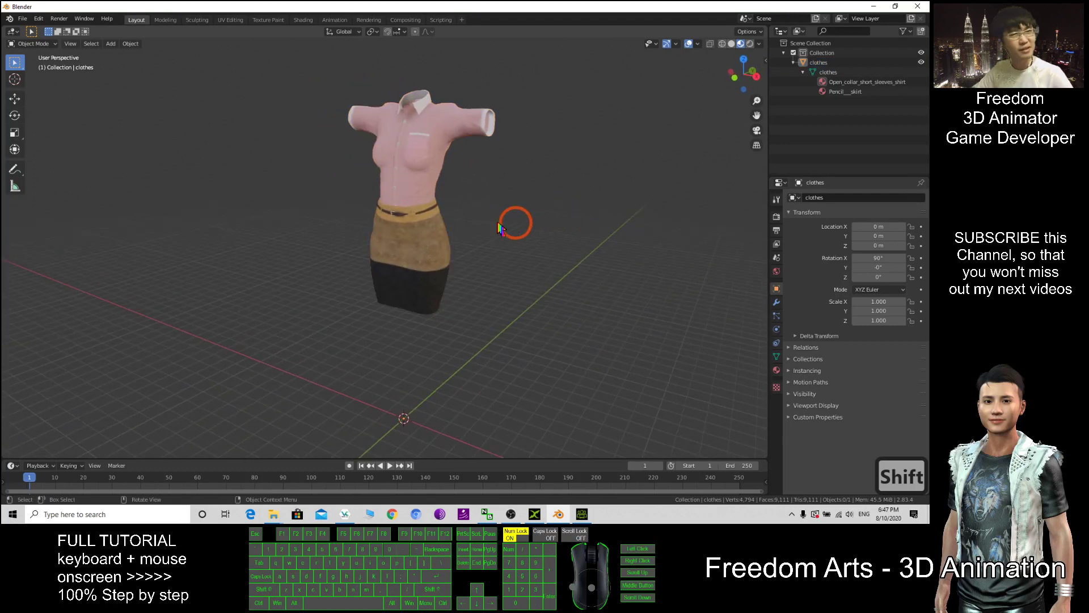
click(443, 224)
middle_drag(532, 216, 508, 52)
scroll(410, 233, up, 8)
drag(503, 8, 675, 48)
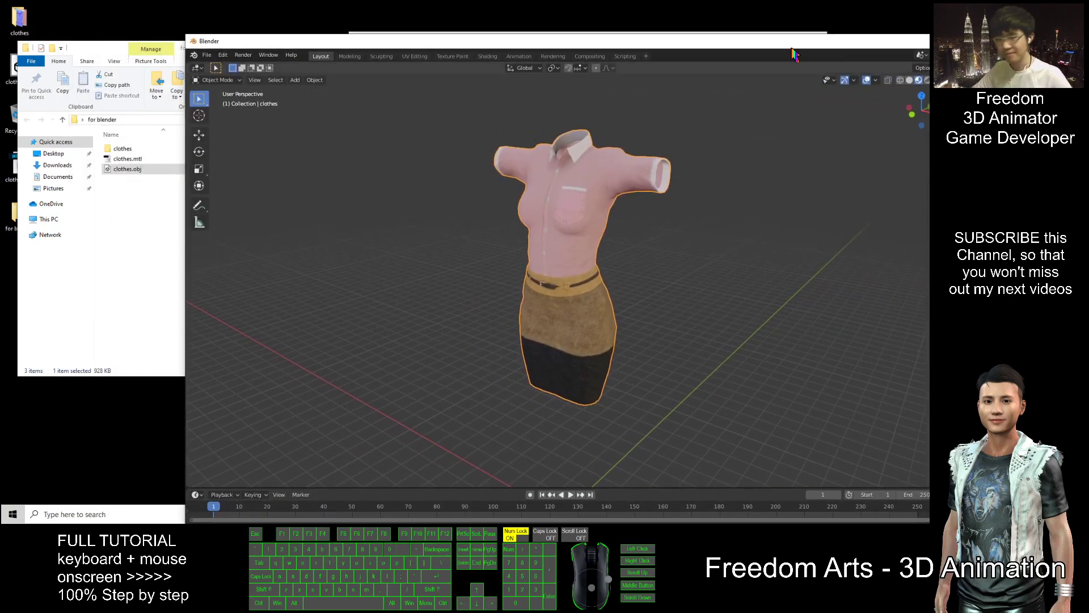
double_click(404, 41)
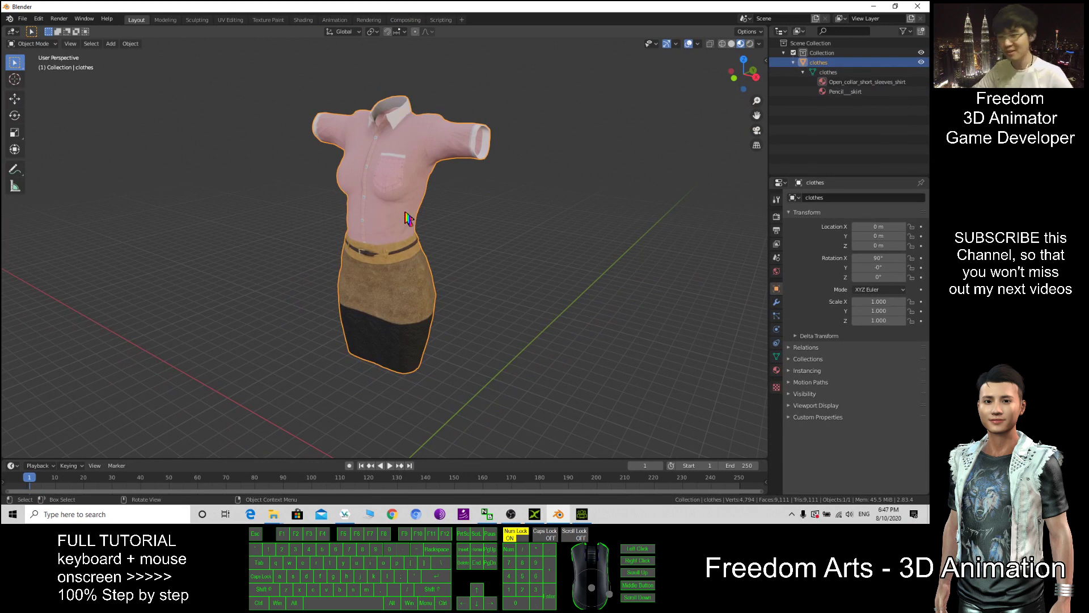
middle_drag(408, 218, 450, 214)
scroll(454, 214, up, 2)
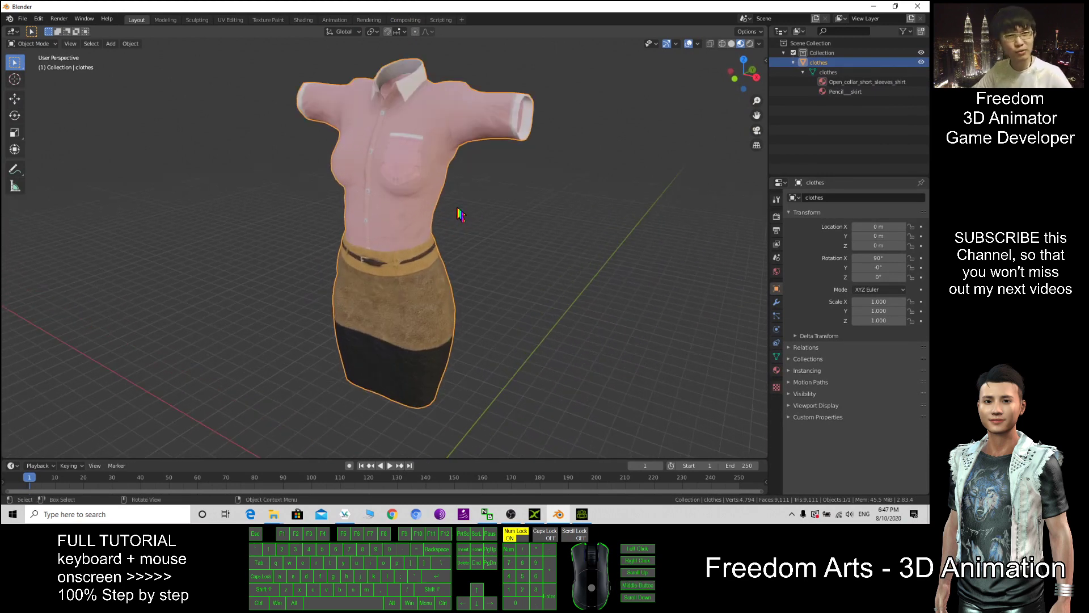